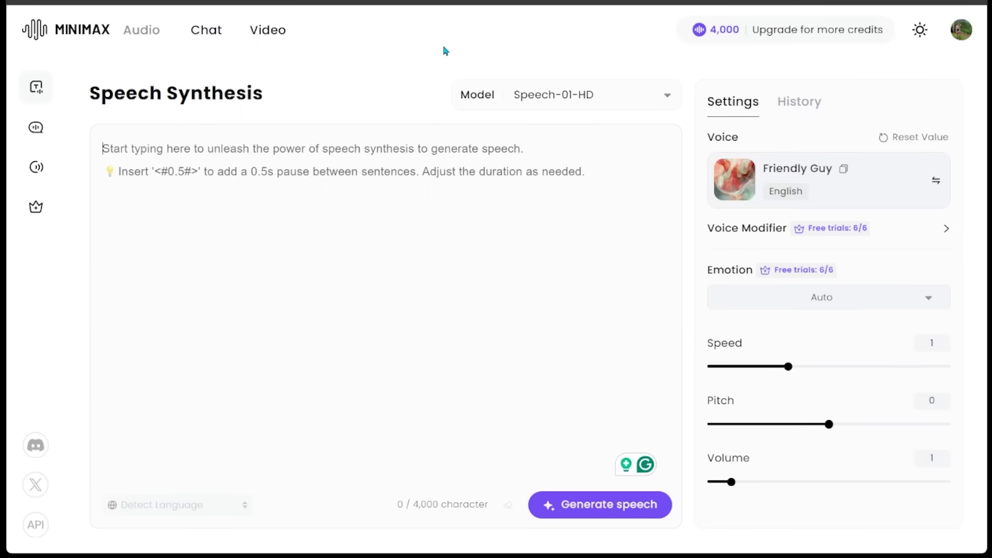
Check that the 155-character festival-and-pastries sentence is in the editor for Friendly Guy.
{"action": "mouse_move", "coordinate": [36, 129]}
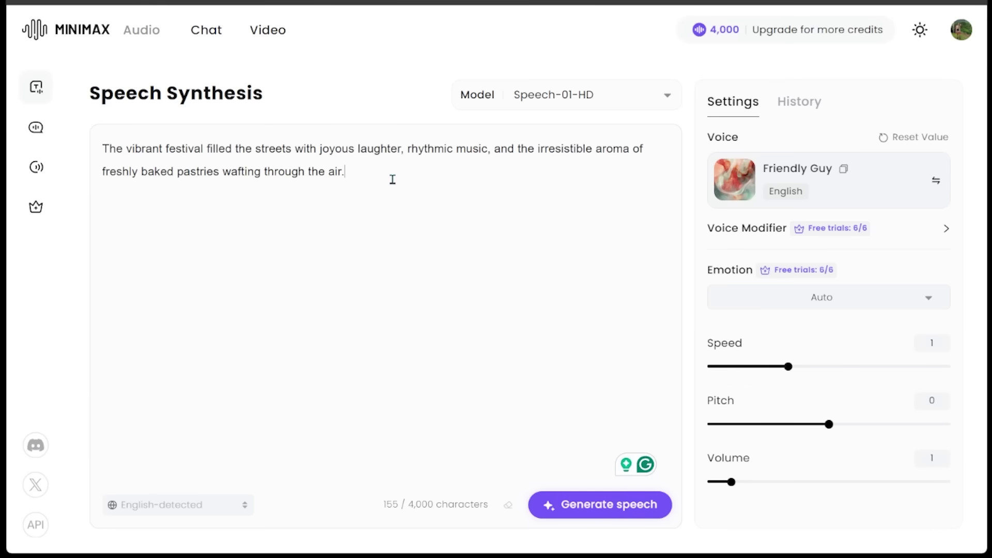
{"action": "key", "text": "ctrl+a"}
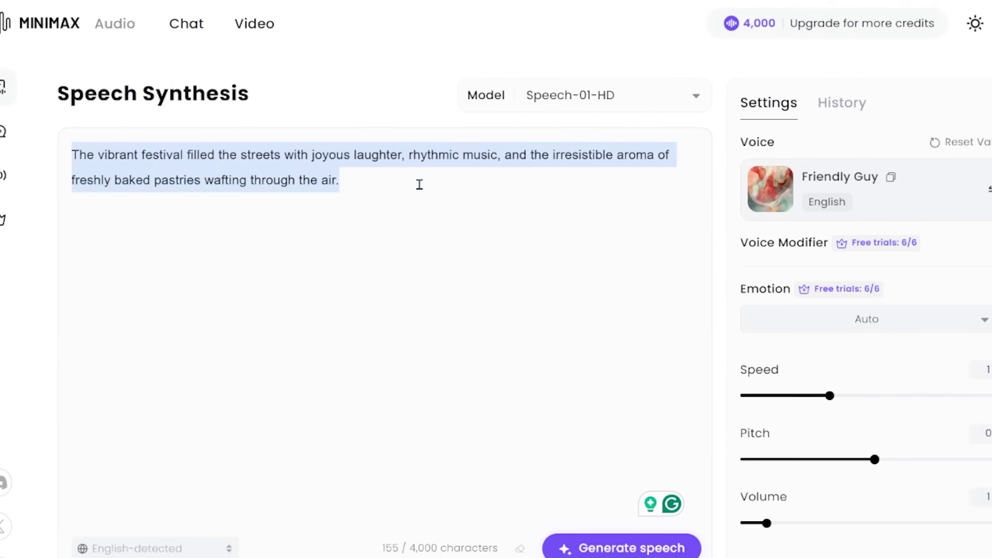
{"action": "left_click", "coordinate": [405, 184]}
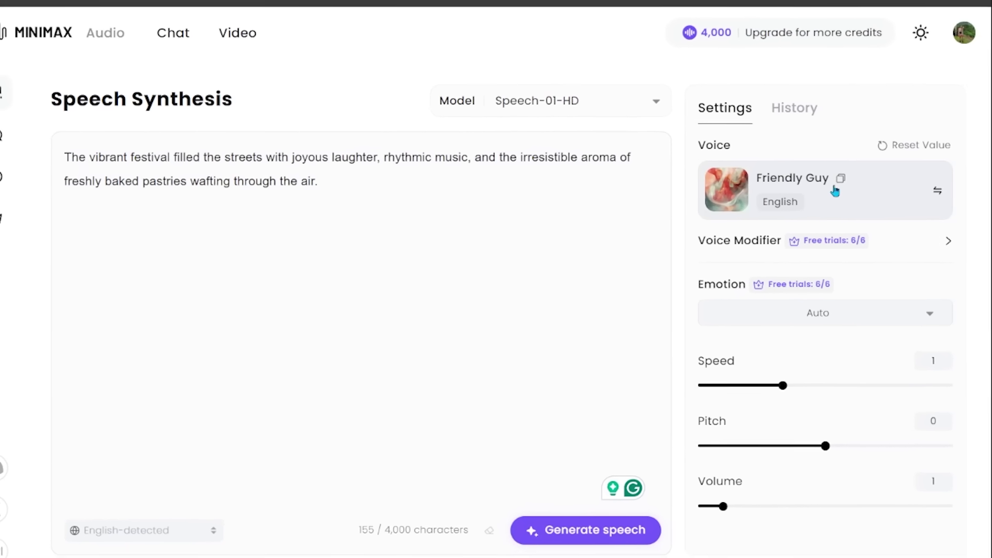
Preview the Friendly Guy and Expressive Narrator voices in the voice library.
{"action": "left_click", "coordinate": [849, 190]}
{"action": "mouse_move", "coordinate": [841, 203]}
{"action": "left_mouse_down"}
{"action": "mouse_move", "coordinate": [828, 295]}
{"action": "mouse_move", "coordinate": [831, 319]}
{"action": "mouse_move", "coordinate": [841, 318]}
{"action": "mouse_move", "coordinate": [840, 491]}
{"action": "mouse_move", "coordinate": [839, 202]}
{"action": "left_mouse_up"}
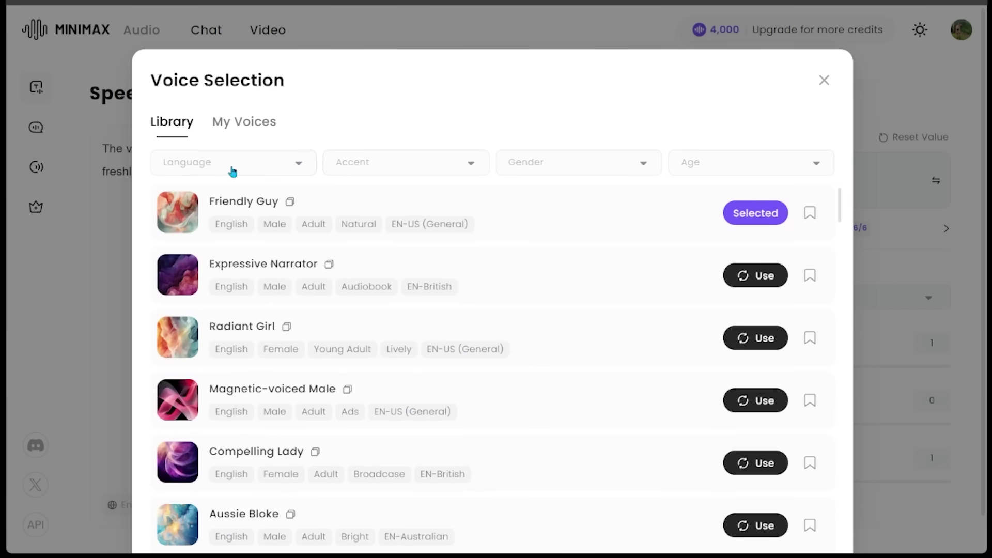
{"action": "mouse_move", "coordinate": [171, 226]}
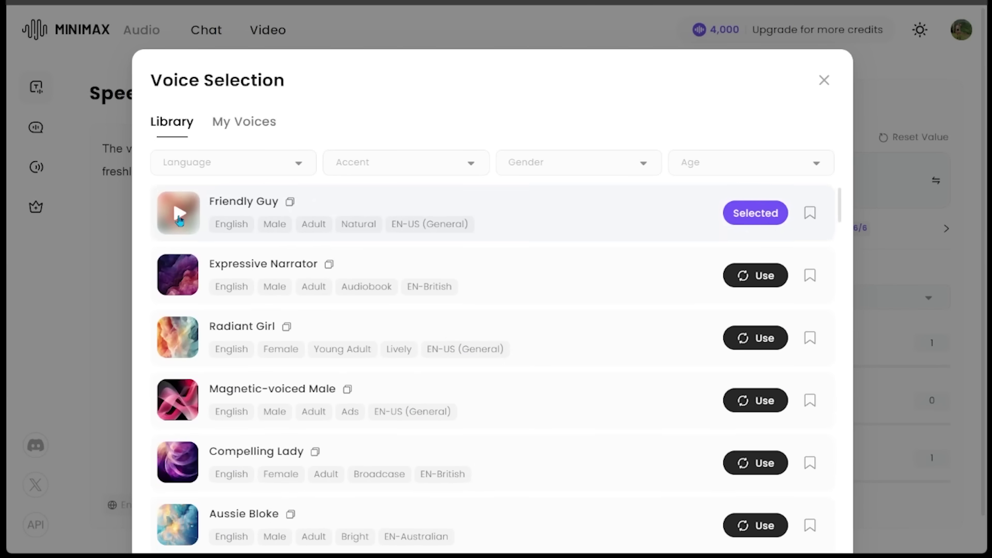
{"action": "left_click", "coordinate": [179, 216]}
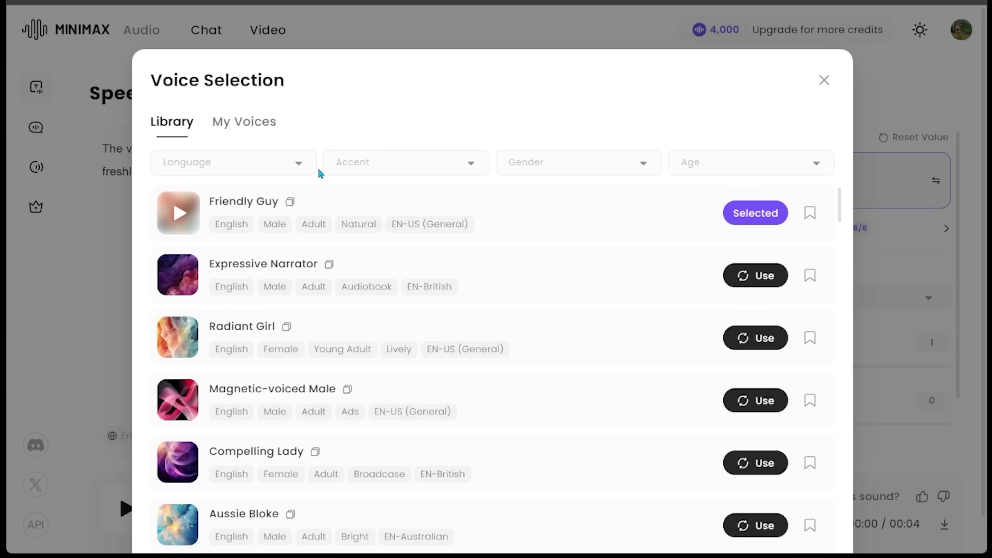
{"action": "left_click", "coordinate": [179, 275]}
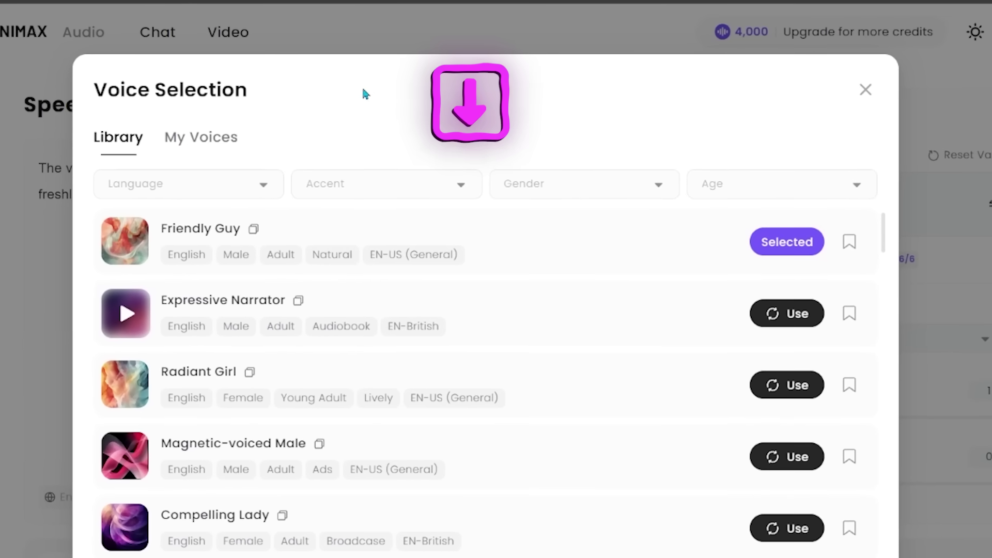
Filter voices to English, EN-British, Male and use Expressive Narrator.
{"action": "left_click", "coordinate": [182, 198]}
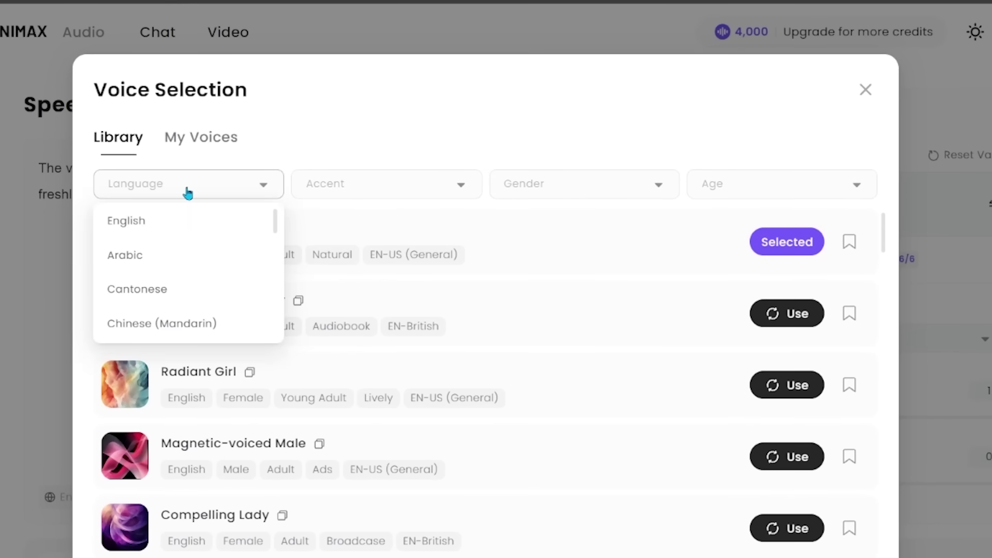
{"action": "left_click", "coordinate": [140, 221]}
{"action": "left_click", "coordinate": [379, 190]}
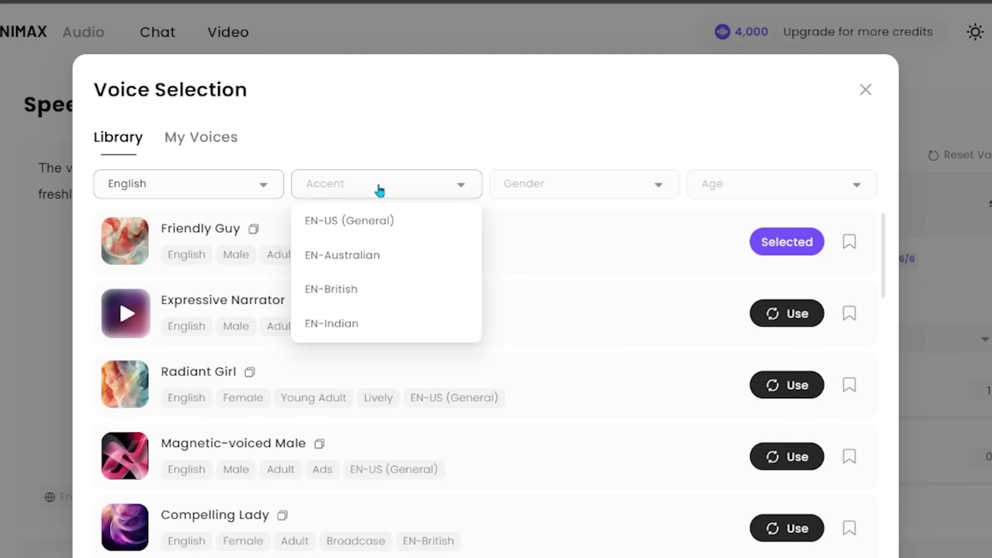
{"action": "left_click", "coordinate": [354, 288]}
{"action": "left_click", "coordinate": [551, 191]}
{"action": "left_click", "coordinate": [542, 231]}
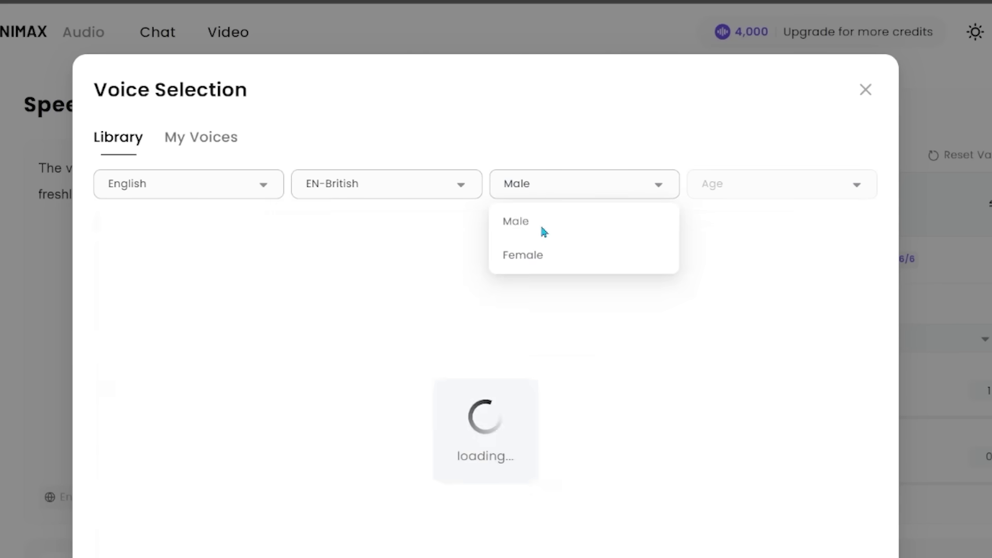
{"action": "left_click", "coordinate": [710, 184]}
{"action": "left_click", "coordinate": [677, 117]}
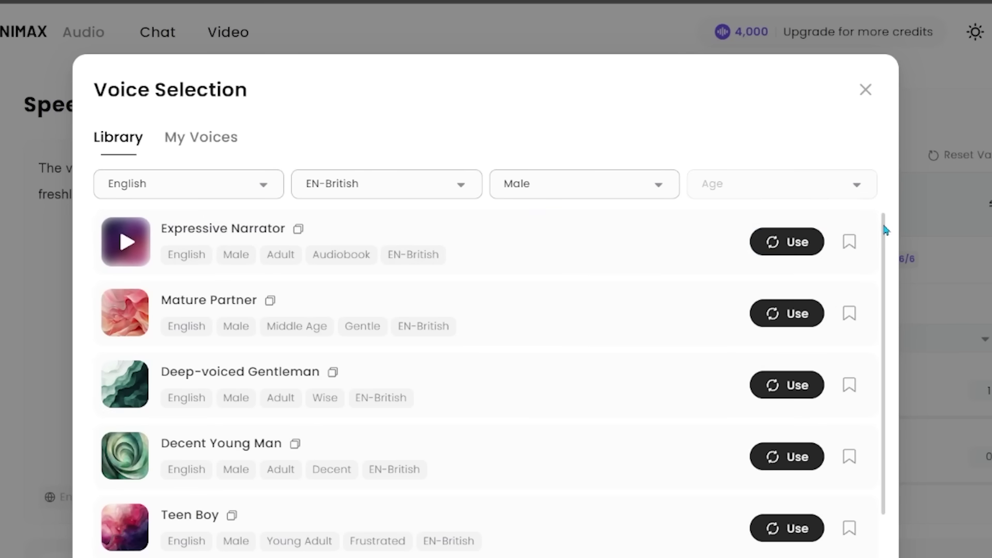
{"action": "left_click_drag", "start_coordinate": [884, 227], "coordinate": [871, 195]}
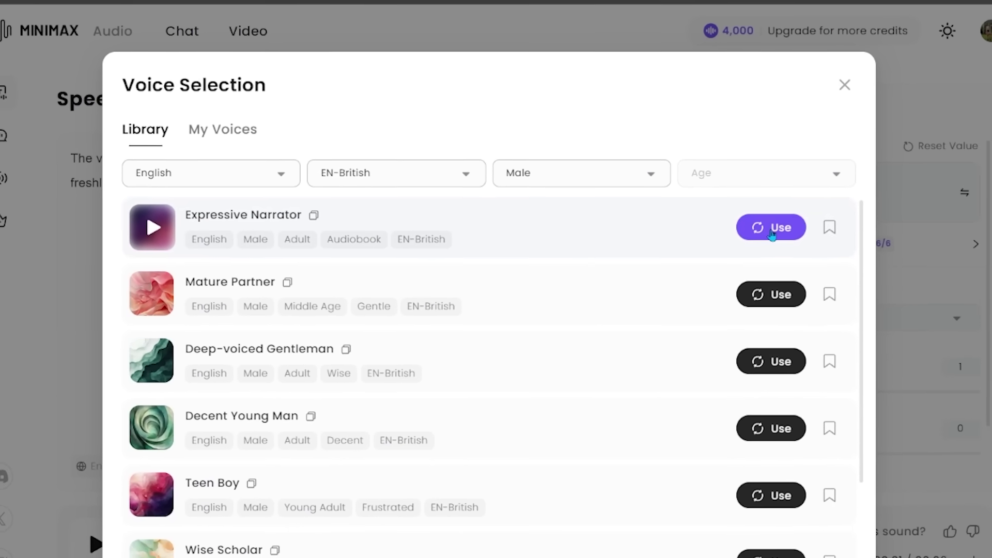
{"action": "left_click", "coordinate": [776, 236]}
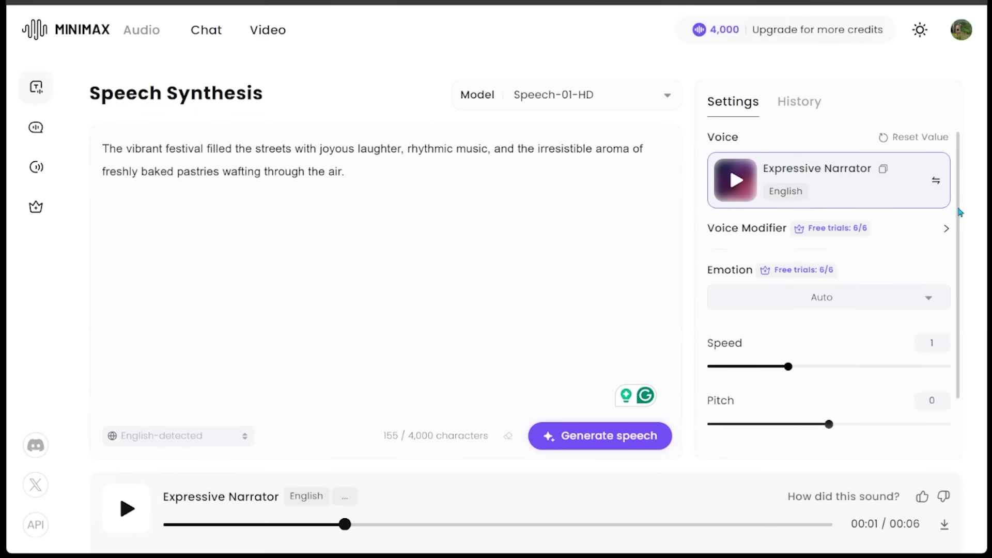
{"action": "scroll", "coordinate": [959, 211], "scroll_direction": "down", "scroll_amount": 1}
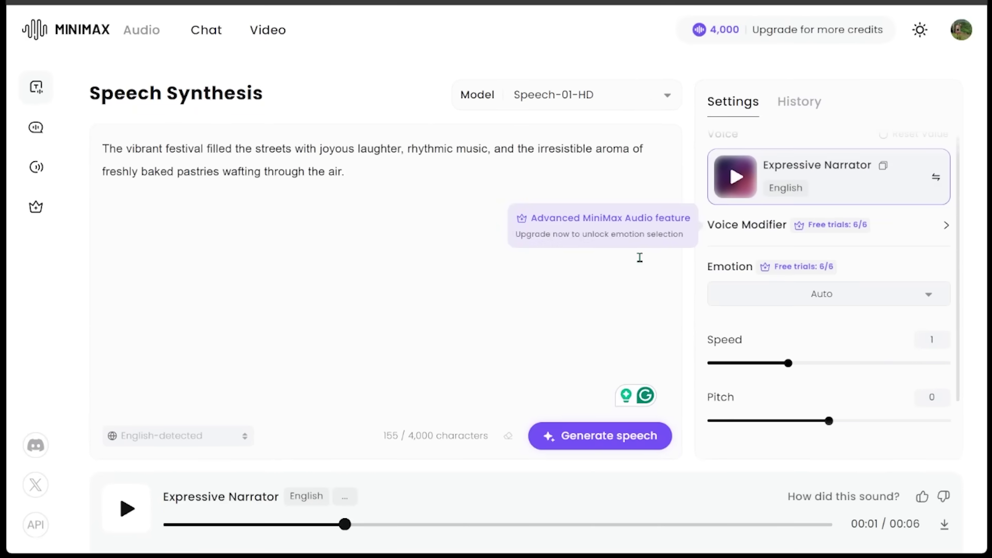
{"action": "left_click", "coordinate": [827, 226]}
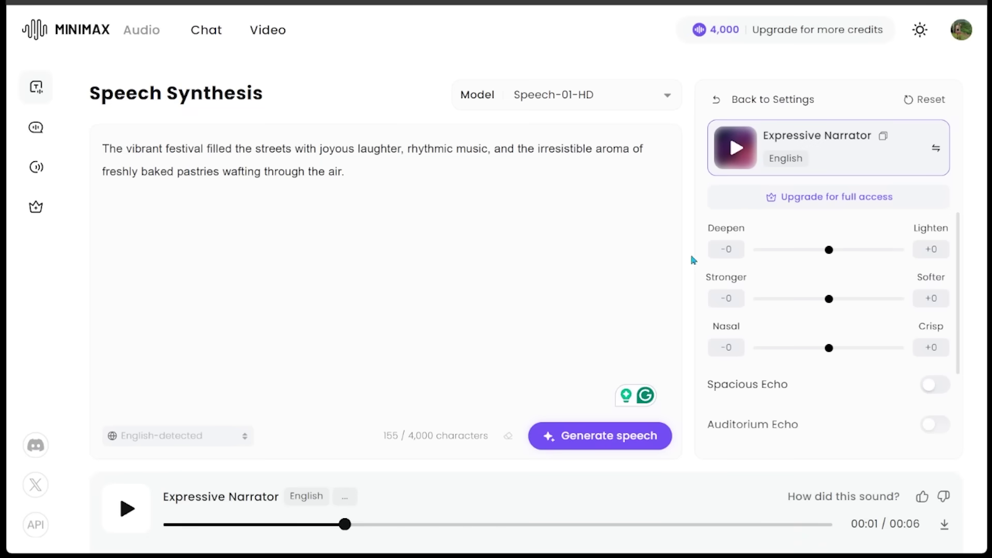
{"action": "left_click", "coordinate": [770, 99]}
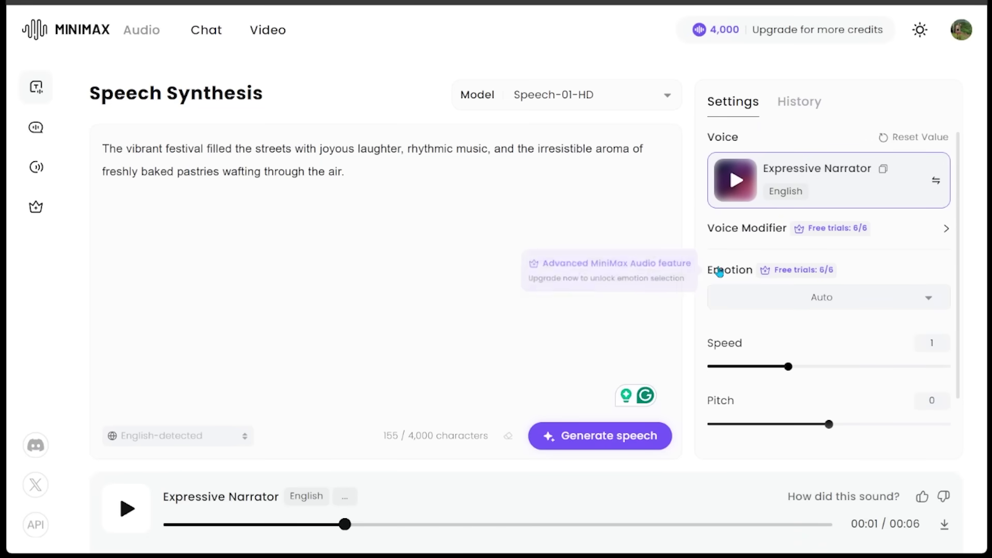
{"action": "left_click", "coordinate": [833, 304]}
{"action": "scroll", "coordinate": [943, 358], "scroll_direction": "down", "scroll_amount": 2}
{"action": "left_click", "coordinate": [815, 263]}
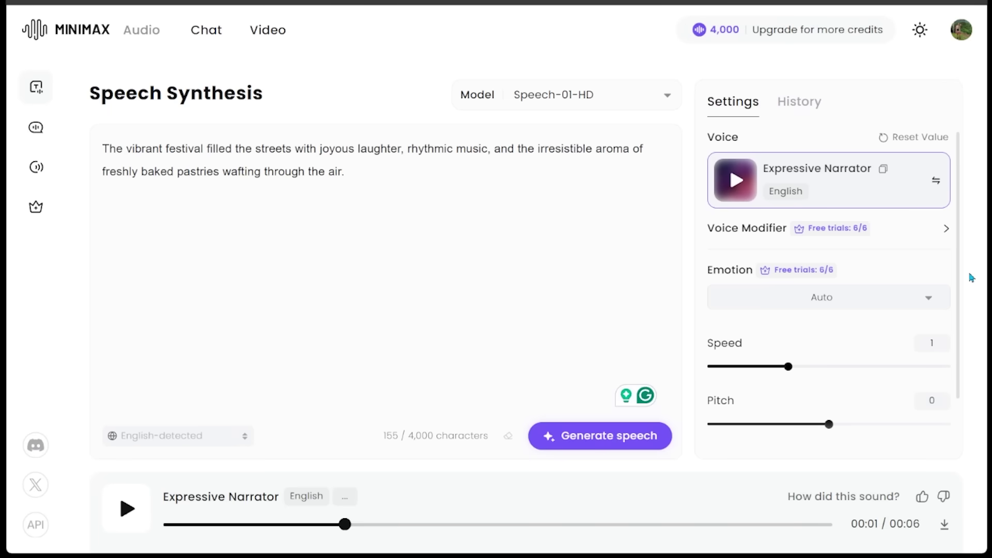
{"action": "scroll", "coordinate": [878, 282], "scroll_direction": "down", "scroll_amount": 2}
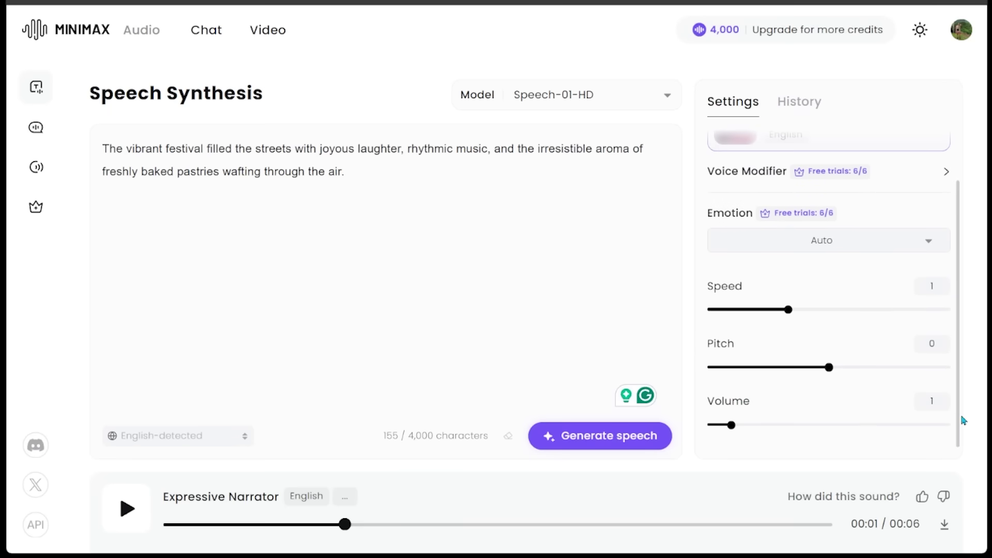
{"action": "scroll", "coordinate": [837, 247], "scroll_direction": "up", "scroll_amount": 2}
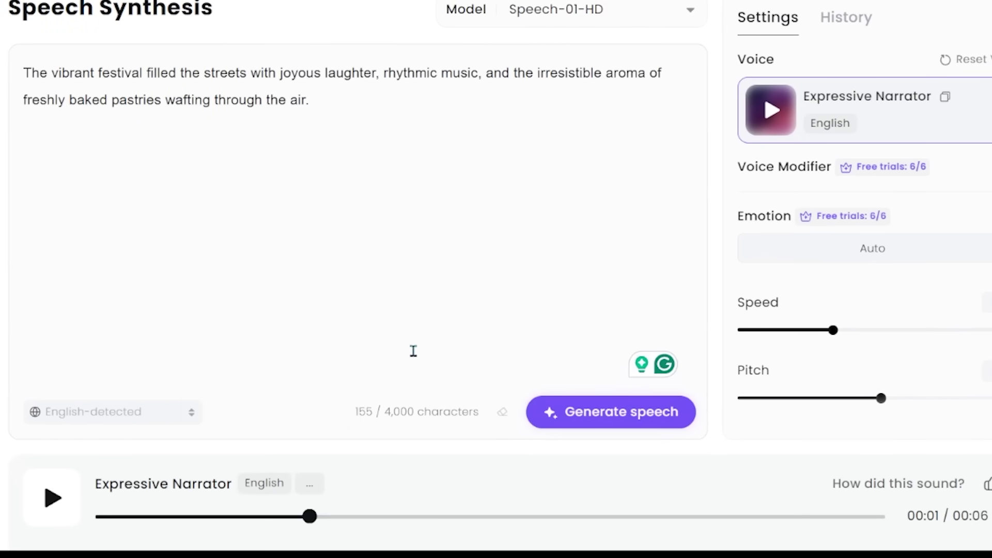
Generate an 8-second Expressive Narrator clip of the festival sentence and play it back.
{"action": "key", "text": "ctrl+a"}
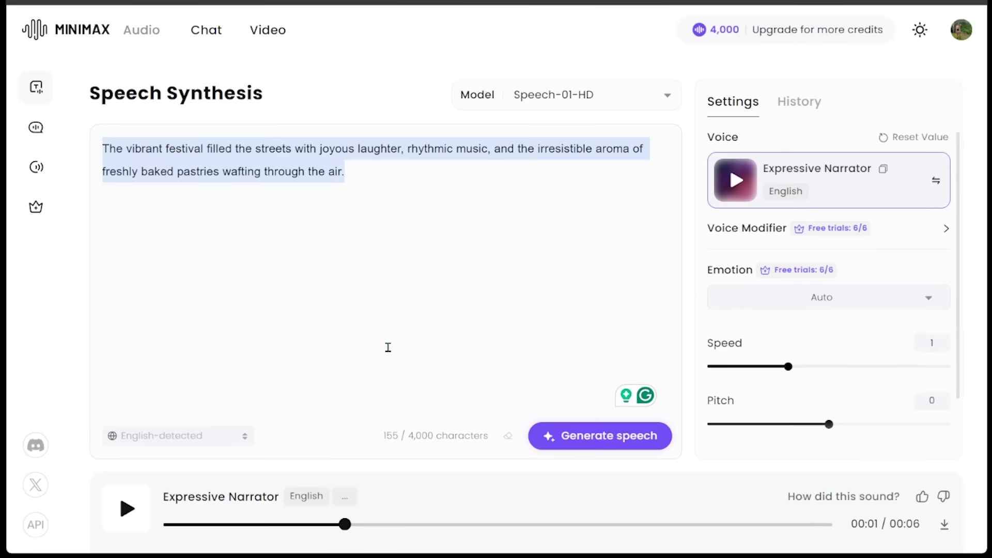
{"action": "left_click", "coordinate": [384, 345]}
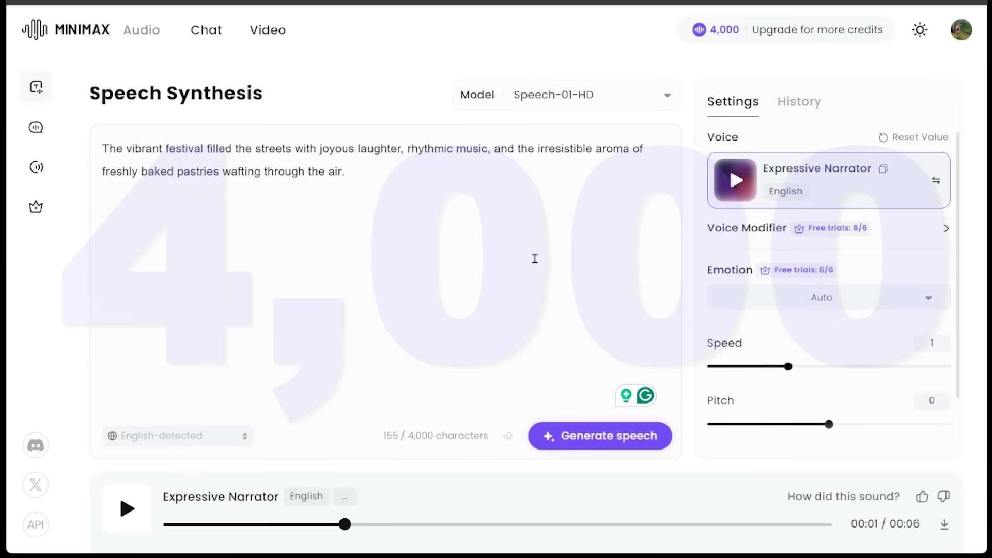
{"action": "left_click", "coordinate": [627, 439]}
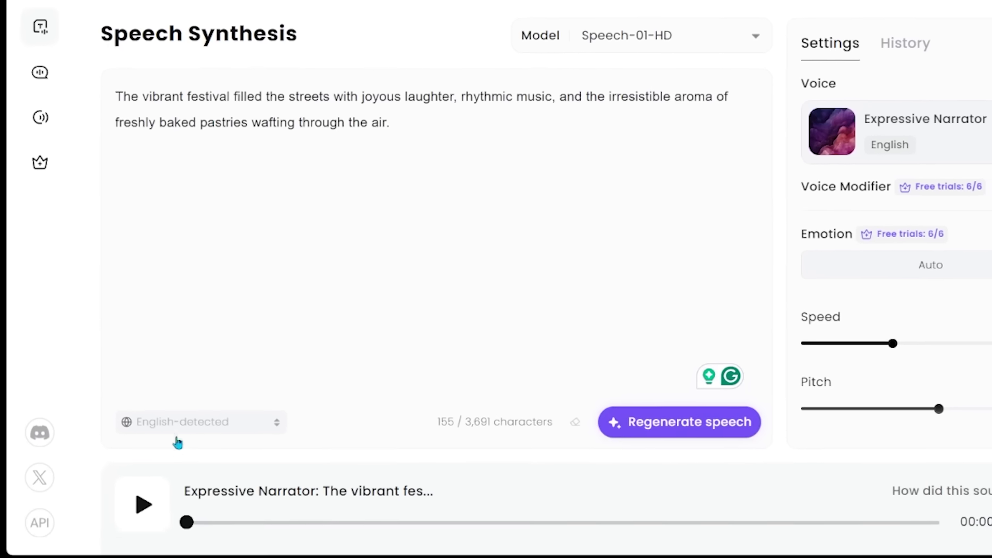
{"action": "left_click", "coordinate": [143, 504]}
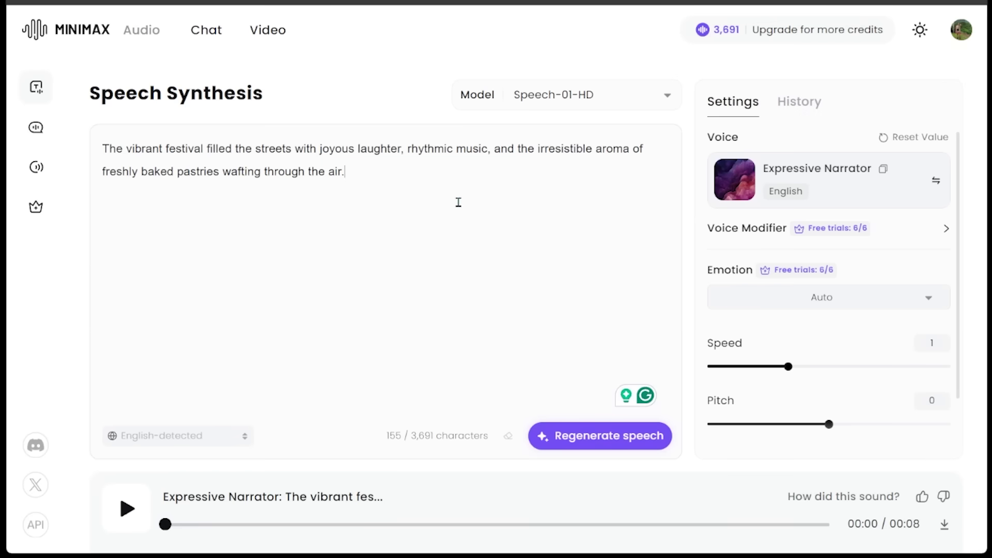
Replace the prompt with the forest-stream passage and switch to the US English Magnetic-voiced Male voice.
{"action": "left_click_drag", "start_coordinate": [459, 200], "coordinate": [80, 155]}
{"action": "type", "text": "Beneath the towering canopy of ancient oaks, a gentle stream whispered secrets of the forest, while curious deer darted through the shadows of the golden afternoon."}
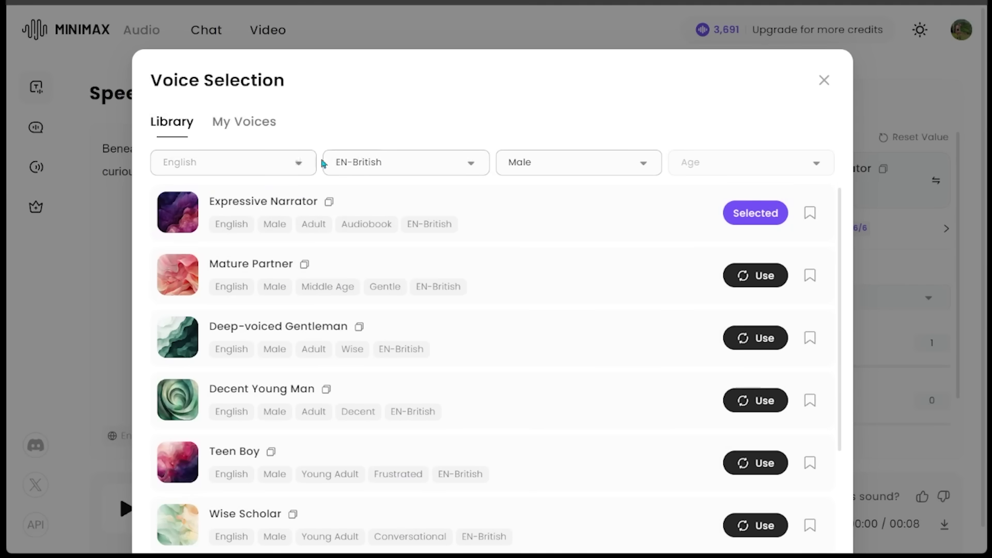
{"action": "left_click", "coordinate": [334, 165]}
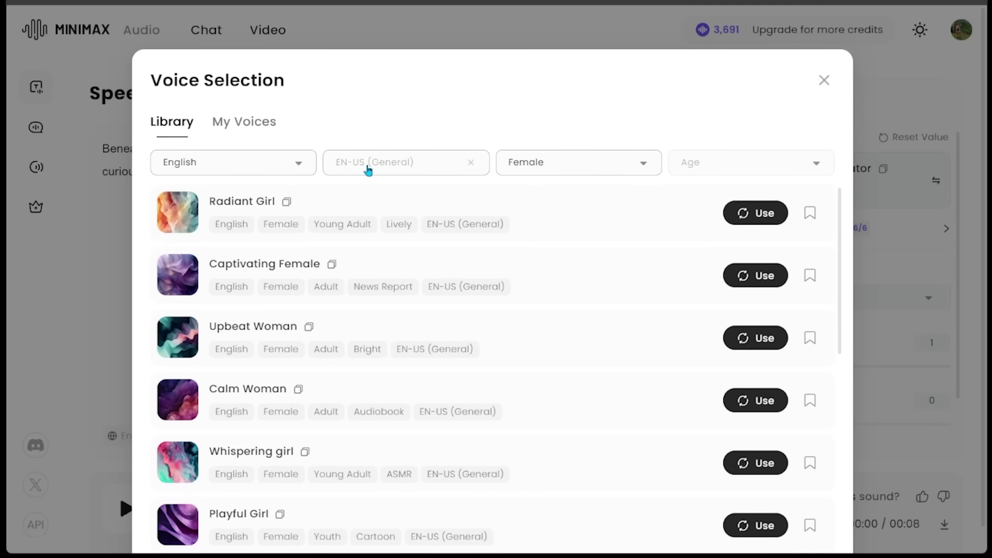
{"action": "mouse_move", "coordinate": [176, 223]}
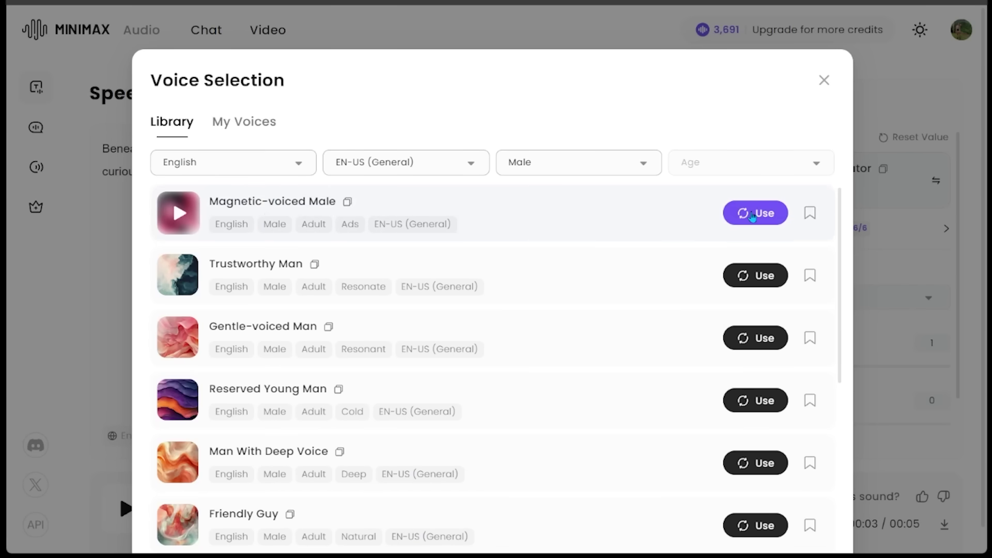
{"action": "left_click", "coordinate": [752, 215]}
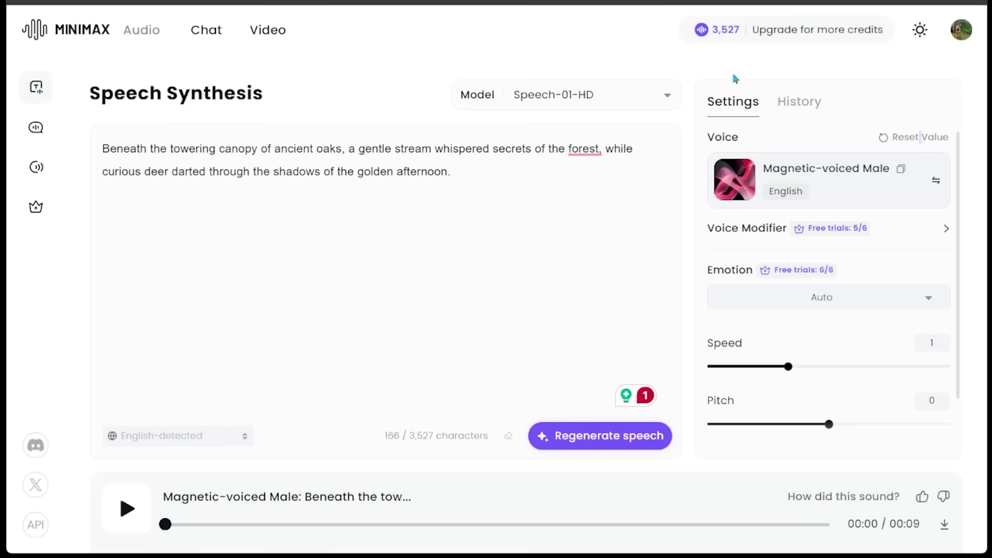
Regenerate the forest-stream passage as an 8-second Magnetic-voiced Male clip.
{"action": "left_click_drag", "start_coordinate": [481, 173], "coordinate": [120, 145]}
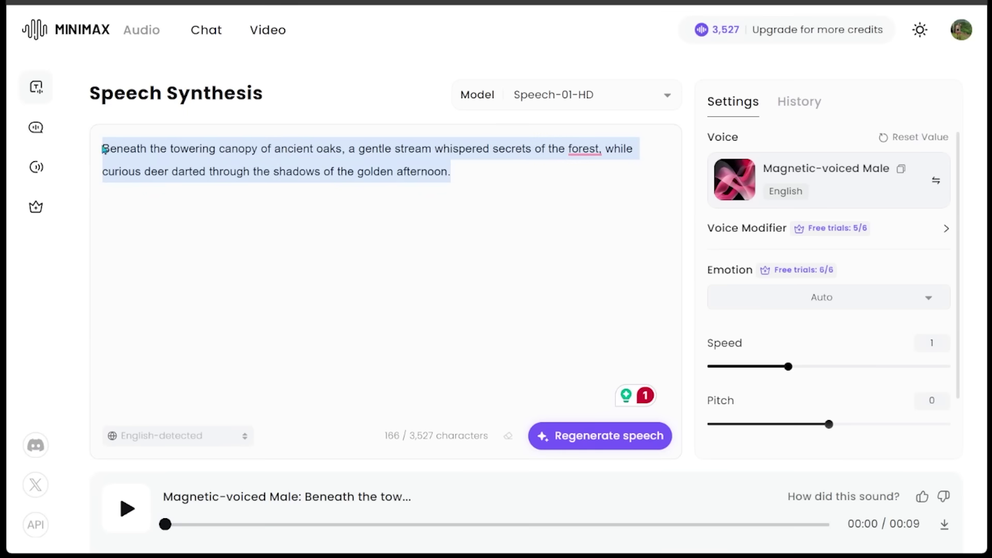
{"action": "left_click", "coordinate": [585, 278]}
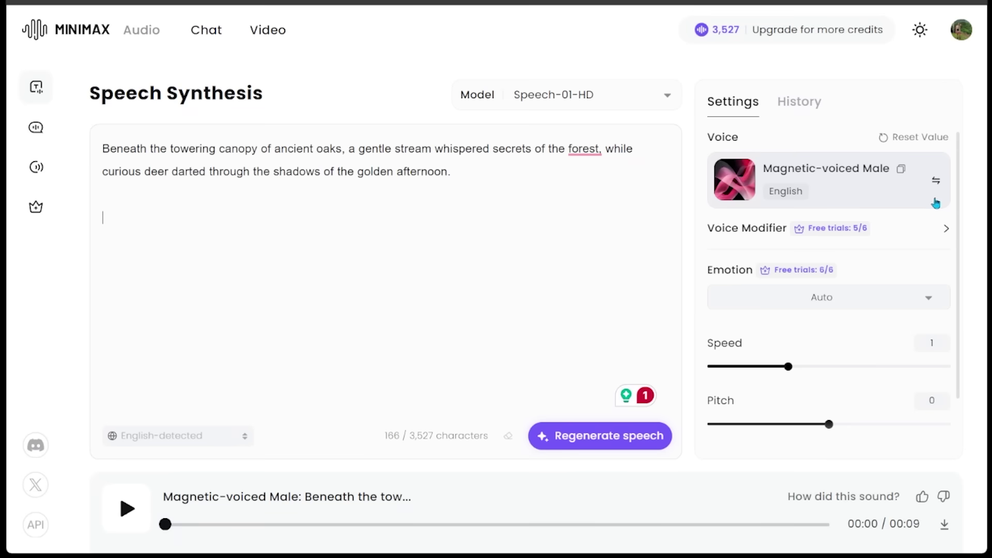
{"action": "left_click_drag", "start_coordinate": [965, 196], "coordinate": [961, 238]}
{"action": "left_click", "coordinate": [594, 442]}
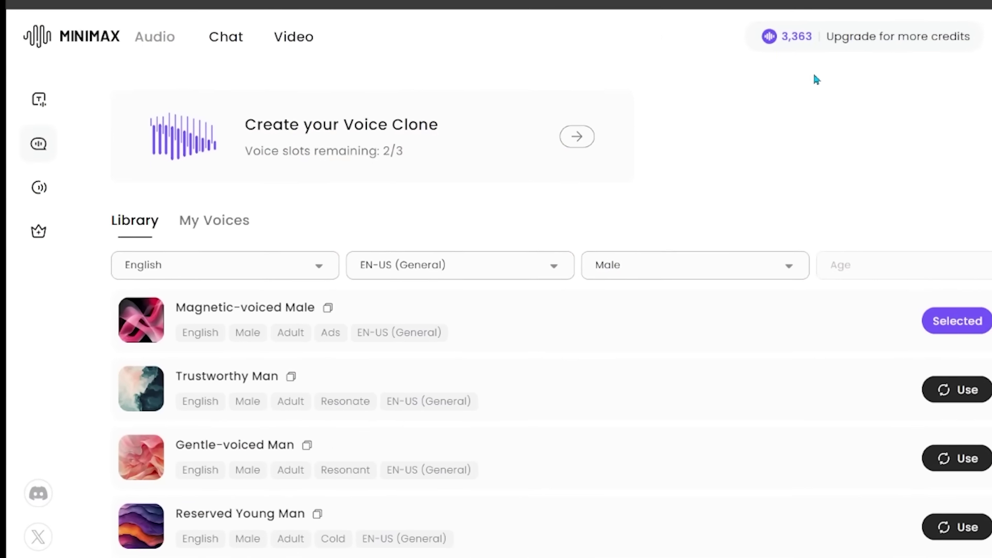
Start a new voice clone from Voices, noting the 10-second clean clip requirement.
{"action": "mouse_move", "coordinate": [79, 154]}
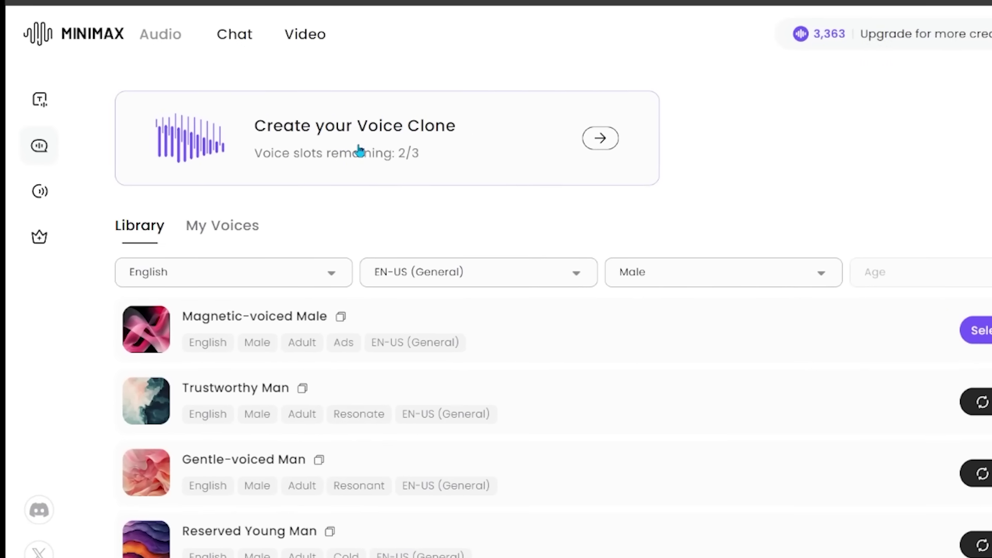
{"action": "left_click", "coordinate": [362, 150]}
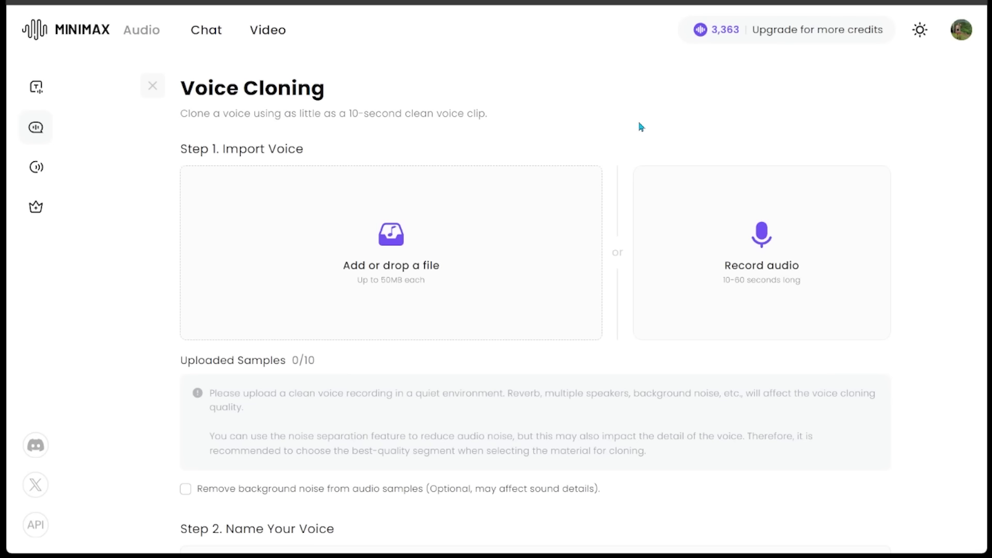
{"action": "left_click_drag", "start_coordinate": [618, 112], "coordinate": [353, 126]}
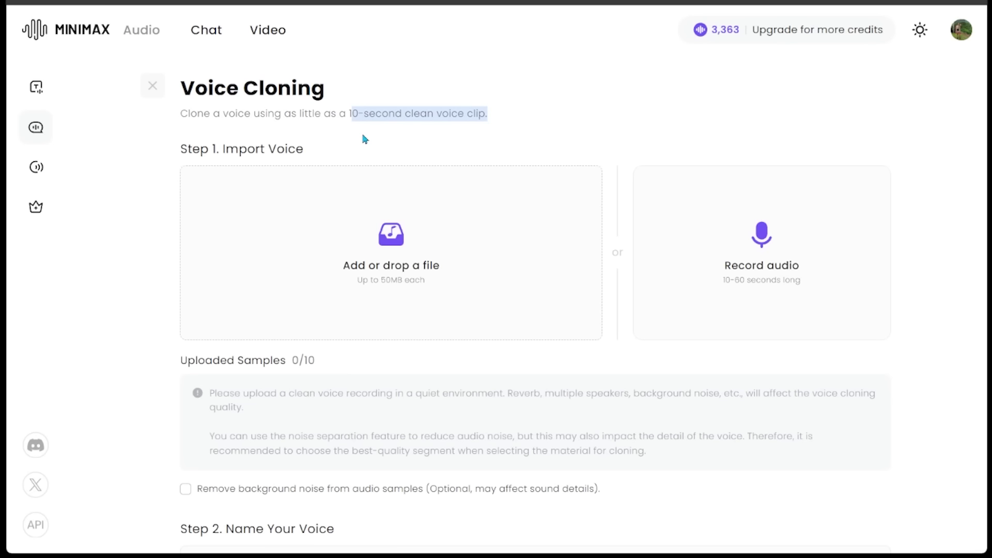
{"action": "left_click", "coordinate": [553, 132]}
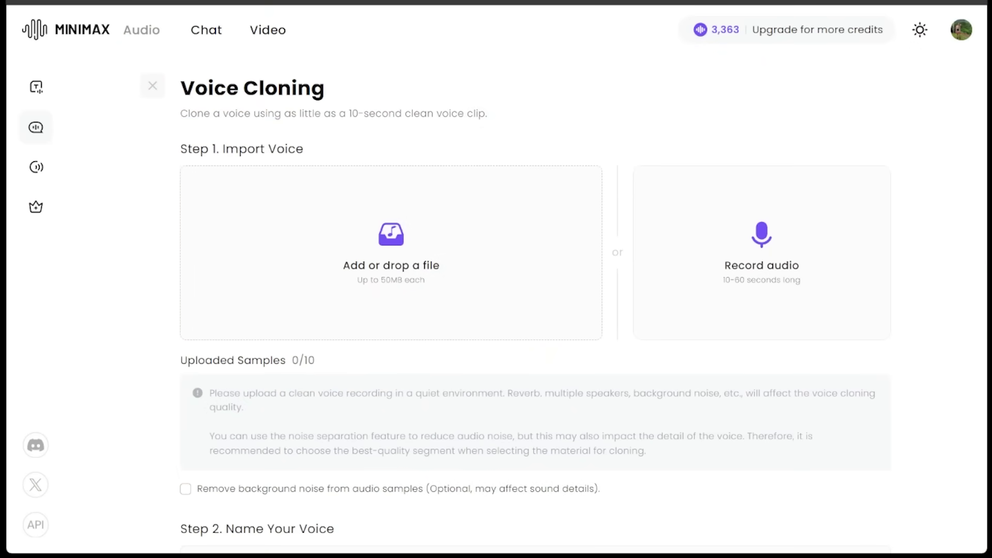
Upload the Mind-Muscle Connection mp3 as the sample and enter a name for the cloned voice.
{"action": "left_click_drag", "start_coordinate": [987, 114], "coordinate": [388, 257]}
{"action": "scroll", "coordinate": [349, 416], "scroll_direction": "down", "scroll_amount": 2}
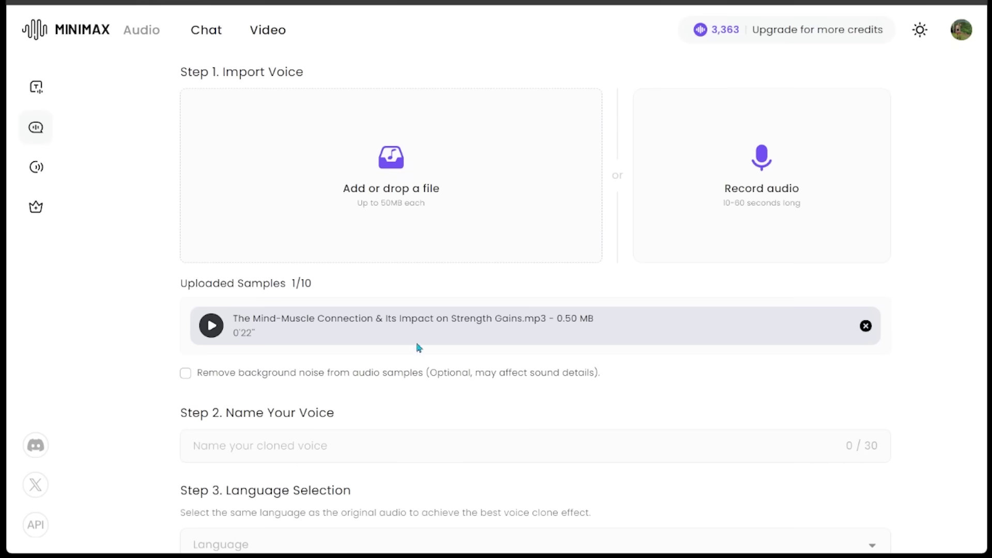
{"action": "scroll", "coordinate": [394, 379], "scroll_direction": "down", "scroll_amount": 3}
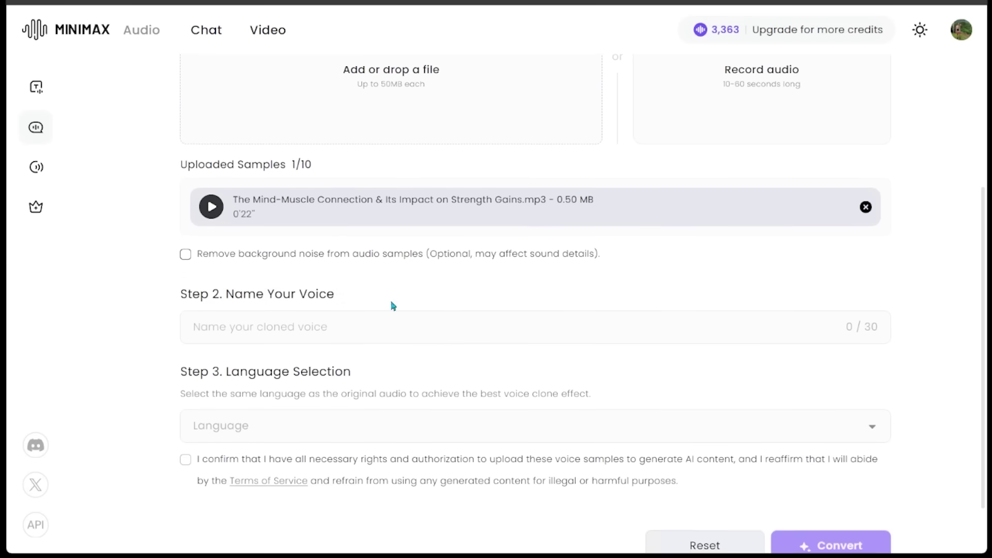
{"action": "left_click", "coordinate": [319, 302]}
{"action": "type", "text": "Andrew Huberman"}
Set the clone's language to English and confirm rights to the voice samples.
{"action": "left_click", "coordinate": [122, 308]}
{"action": "scroll", "coordinate": [199, 357], "scroll_direction": "down", "scroll_amount": 1}
{"action": "left_click", "coordinate": [259, 363]}
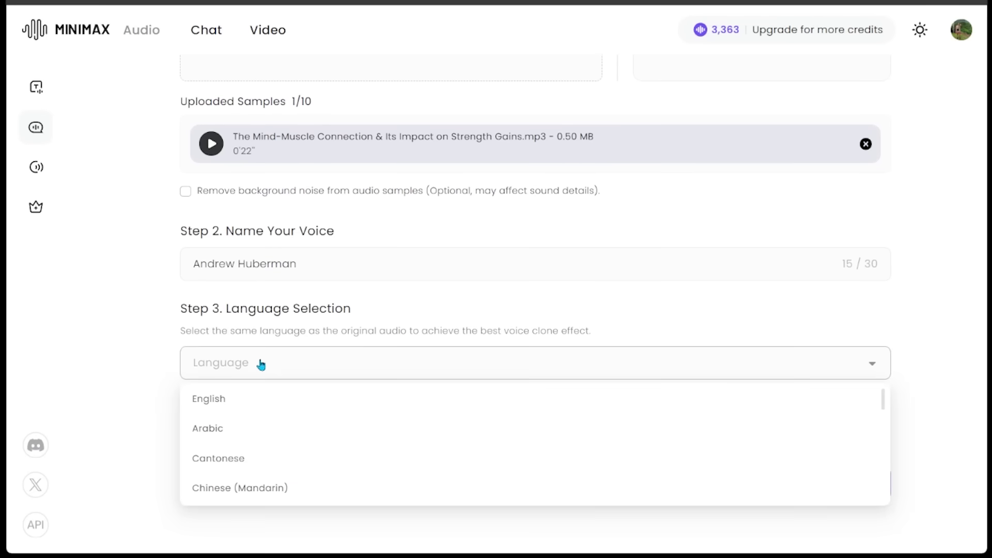
{"action": "left_click", "coordinate": [229, 404]}
{"action": "left_click_drag", "start_coordinate": [615, 335], "coordinate": [424, 331]}
{"action": "left_click", "coordinate": [135, 343]}
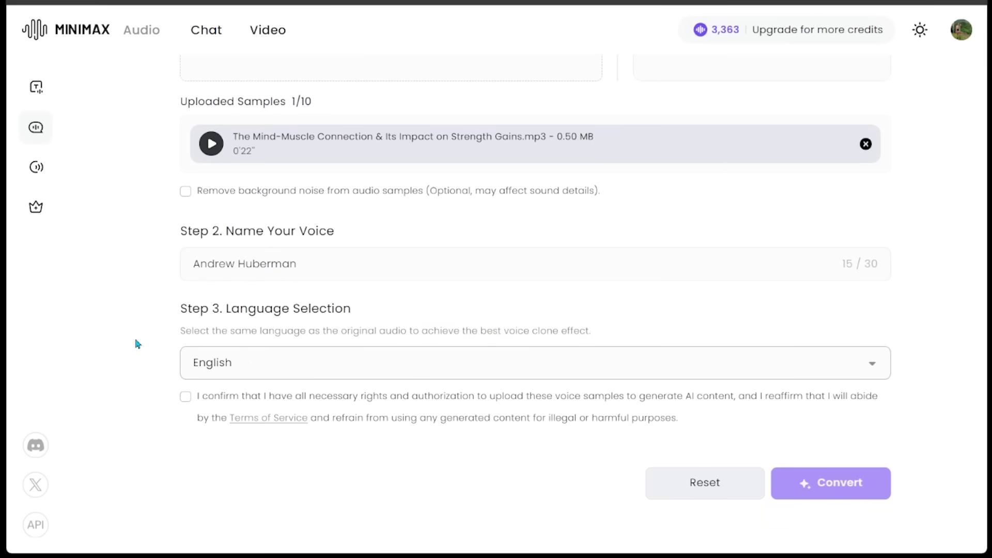
{"action": "left_click", "coordinate": [232, 361]}
{"action": "left_click", "coordinate": [225, 398]}
{"action": "mouse_move", "coordinate": [91, 369]}
{"action": "left_click", "coordinate": [185, 396]}
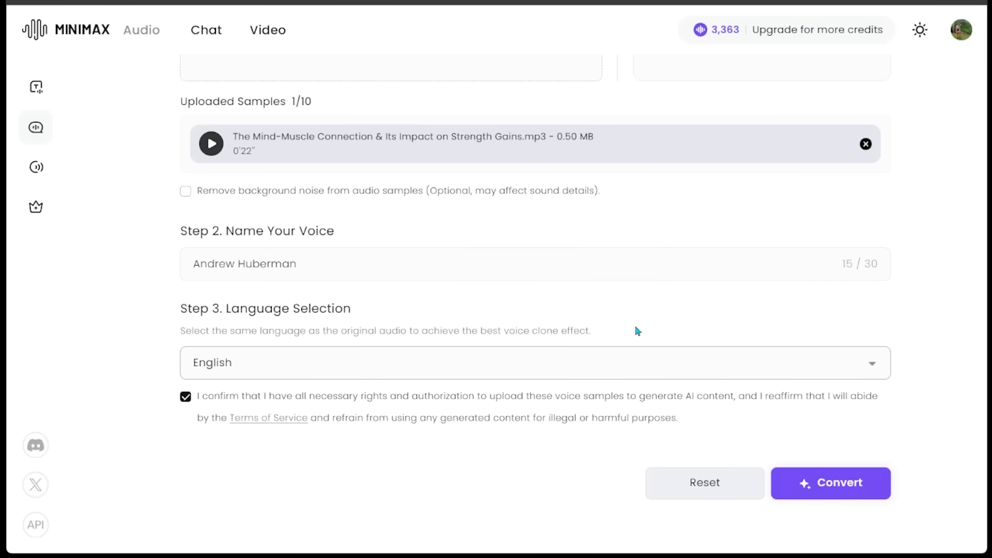
Convert the sample into the cloned voice and play its 7-second preview in My Voices.
{"action": "left_click", "coordinate": [833, 487]}
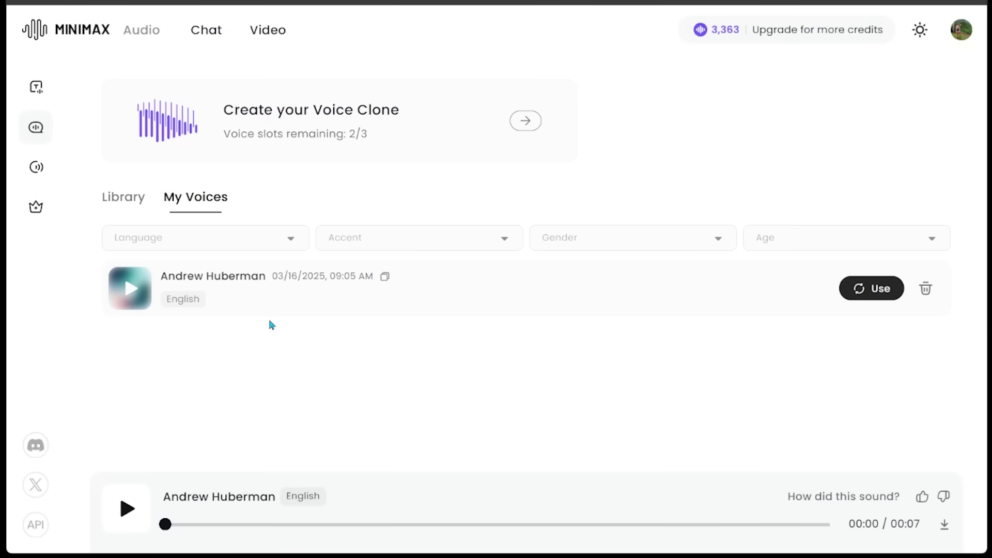
{"action": "left_click", "coordinate": [131, 290]}
Select the cloned voice and replace the text with the morning-sunlight paragraph, adding a final period.
{"action": "left_click", "coordinate": [46, 89]}
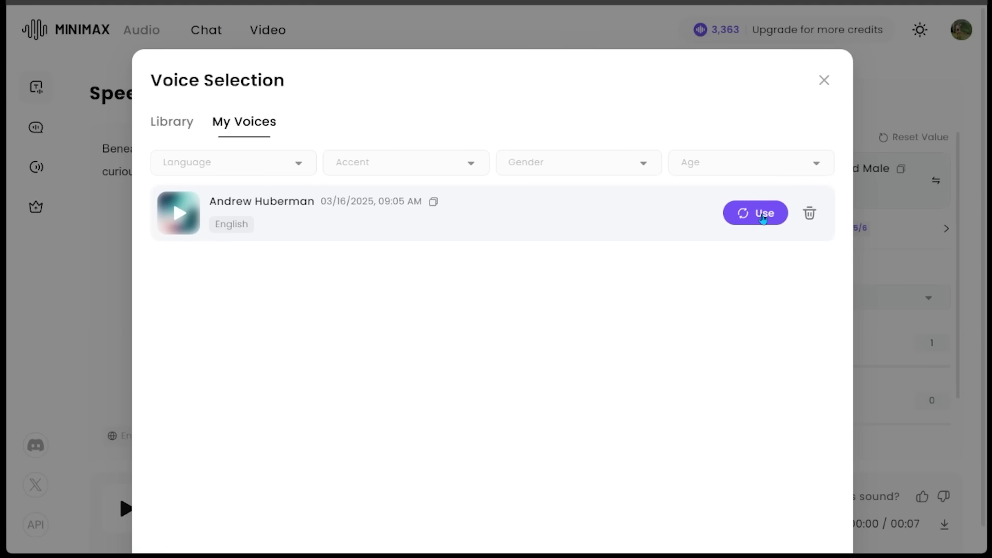
{"action": "left_click", "coordinate": [765, 214]}
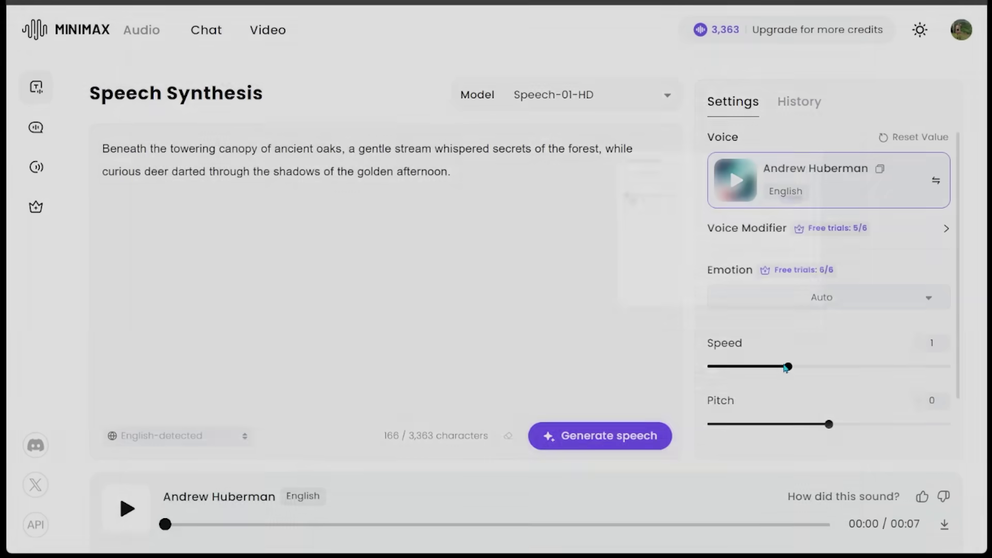
{"action": "left_click_drag", "start_coordinate": [483, 171], "coordinate": [106, 152]}
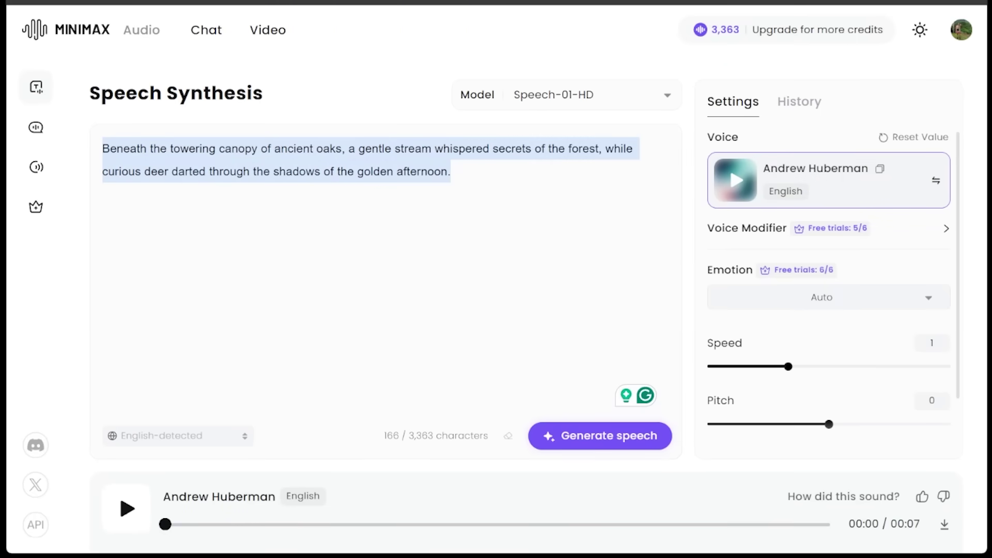
{"action": "left_click_drag", "start_coordinate": [109, 193], "coordinate": [67, 150]}
{"action": "key", "text": "BackSpace"}
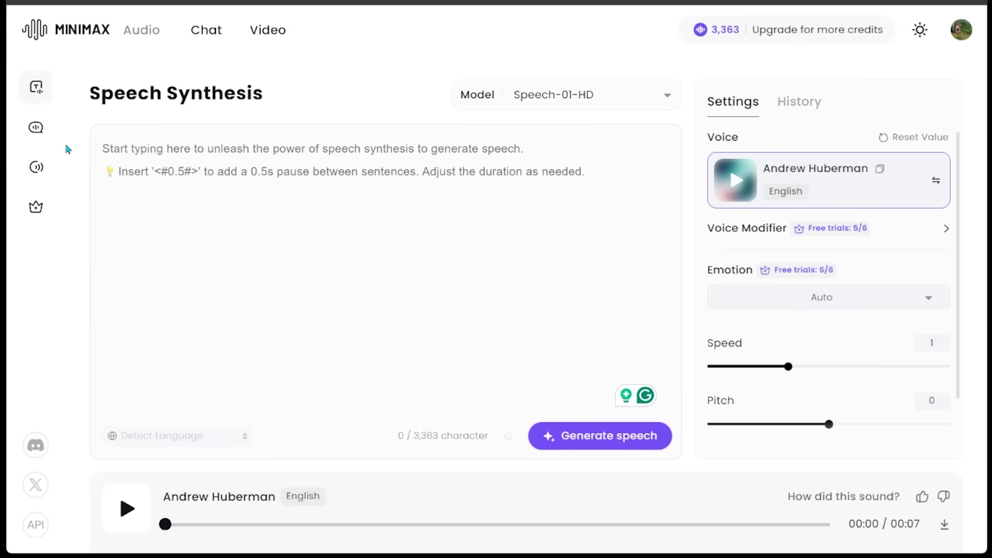
{"action": "type", "text": "When you expose your eyes to the soft glow of morning sunlight, it triggers a cascade of neurochemical signals—cortisol spikes to sharpen your focus, dopamine surges to lift your mood—setting the stage for a day of optimized cognitive performance and emotional resilience"}
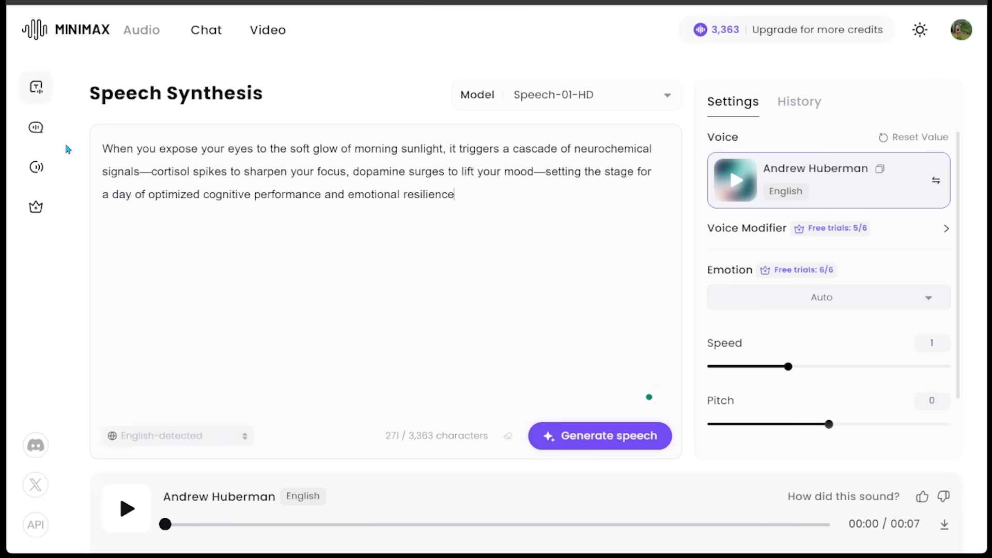
{"action": "type", "text": "."}
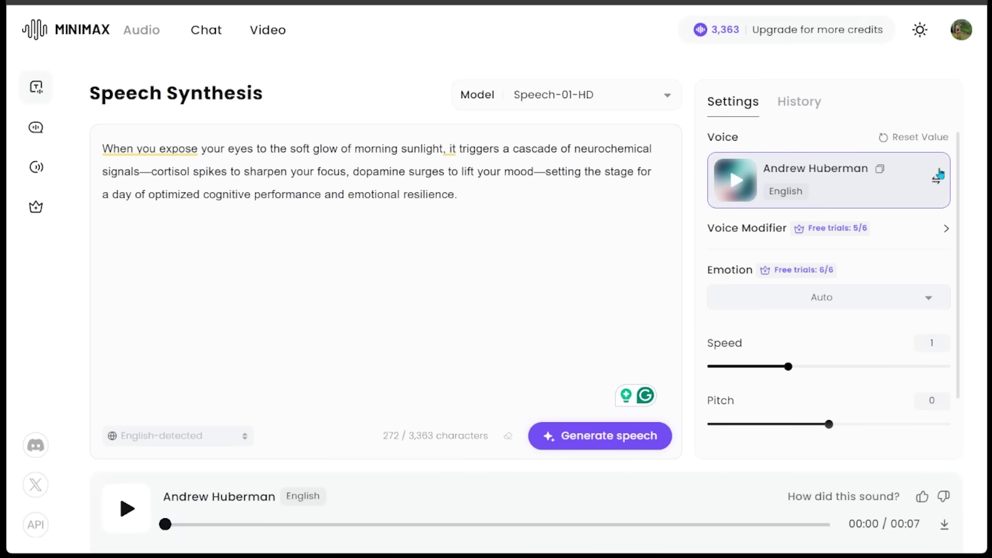
Generate English speech of the 276-character paragraph with the cloned voice.
{"action": "scroll", "coordinate": [962, 150], "scroll_direction": "down", "scroll_amount": 1}
{"action": "scroll", "coordinate": [963, 150], "scroll_direction": "down", "scroll_amount": 2}
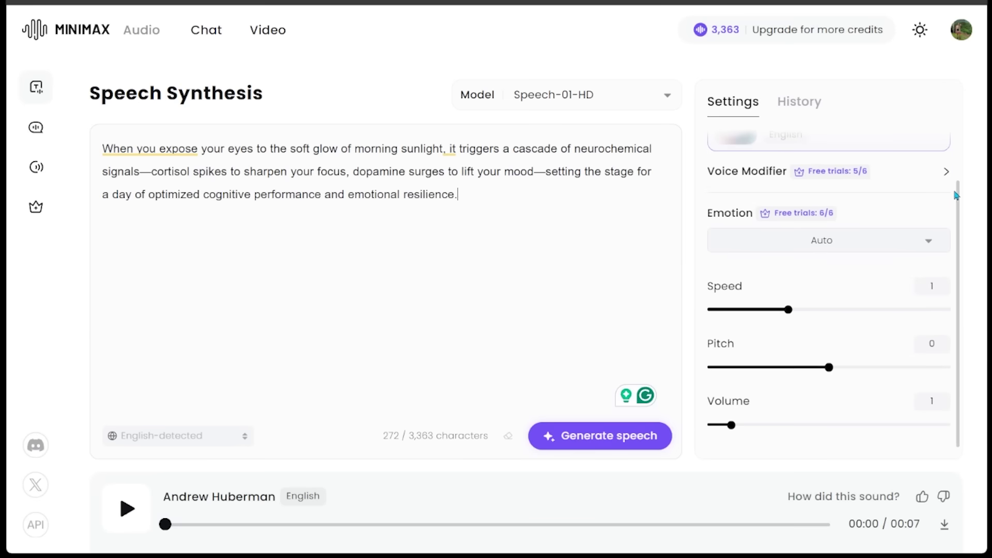
{"action": "scroll", "coordinate": [962, 291], "scroll_direction": "up", "scroll_amount": 2}
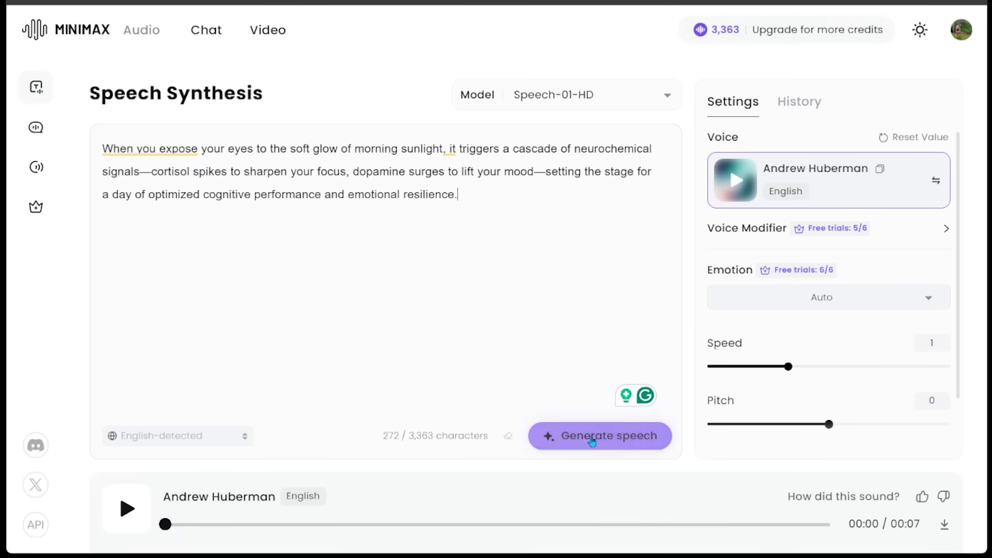
{"action": "left_click", "coordinate": [591, 436]}
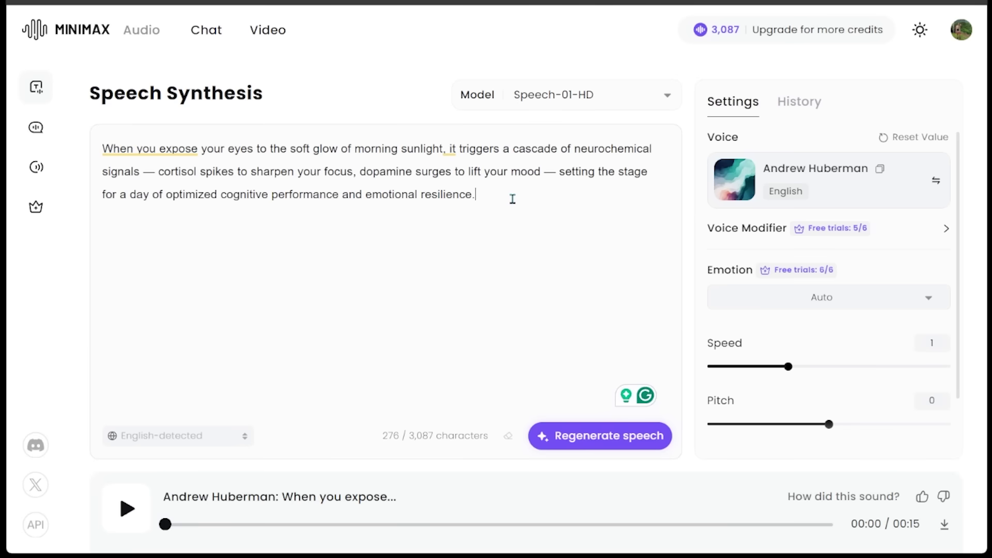
Review the Speech-01-HD and Speech-01-Turbo models and keep Speech-01-HD.
{"action": "left_click", "coordinate": [582, 101]}
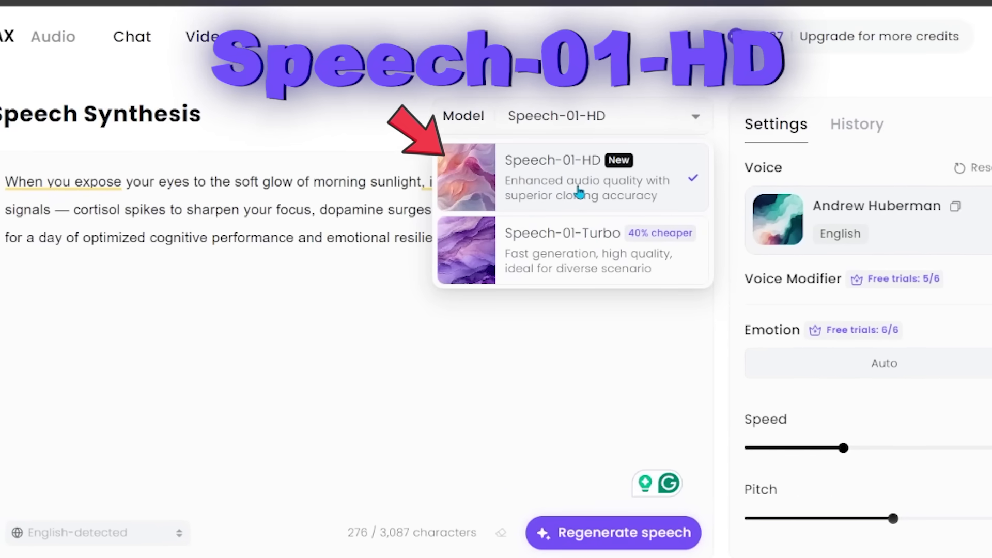
{"action": "left_click", "coordinate": [330, 333]}
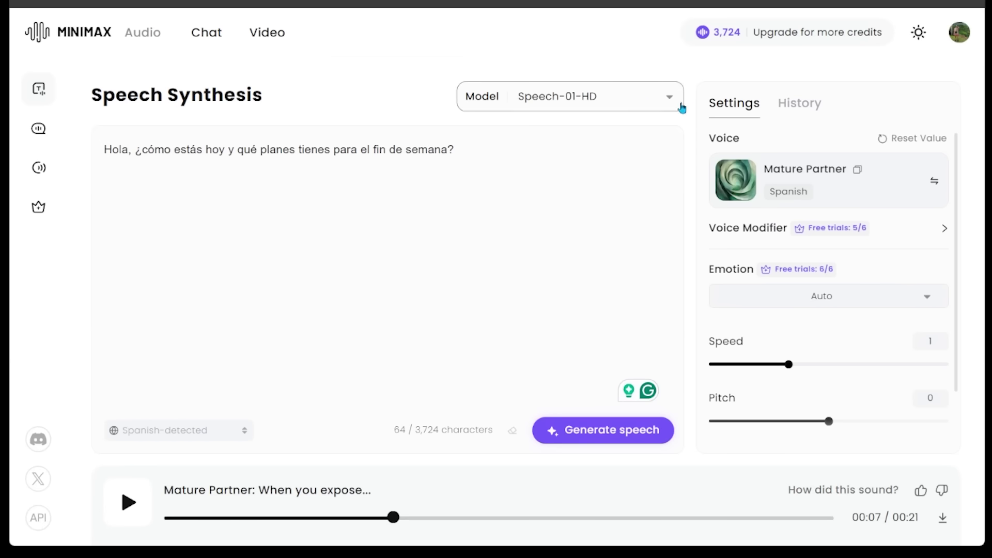
Filter the voice library to Spanish male voices and preview Mature Partner.
{"action": "left_click", "coordinate": [775, 190]}
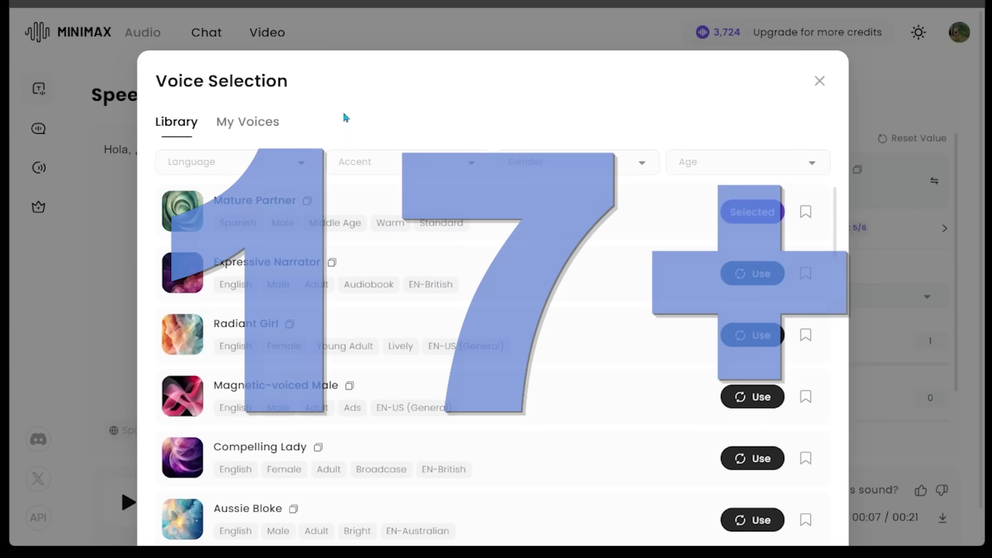
{"action": "left_click", "coordinate": [277, 166]}
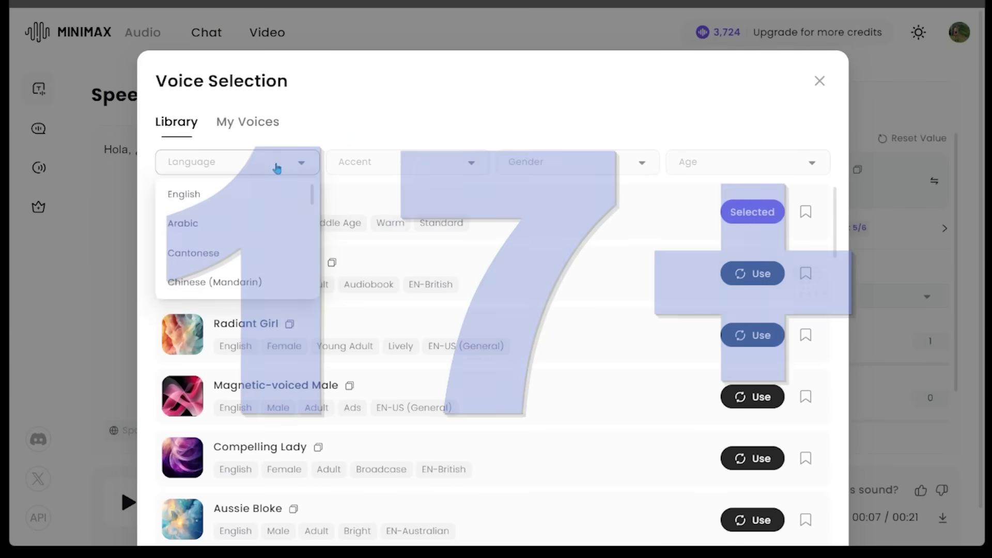
{"action": "left_click", "coordinate": [276, 152]}
{"action": "left_click", "coordinate": [277, 152]}
{"action": "left_click_drag", "start_coordinate": [314, 195], "coordinate": [313, 202]}
{"action": "scroll", "coordinate": [263, 195], "scroll_direction": "down", "scroll_amount": 5}
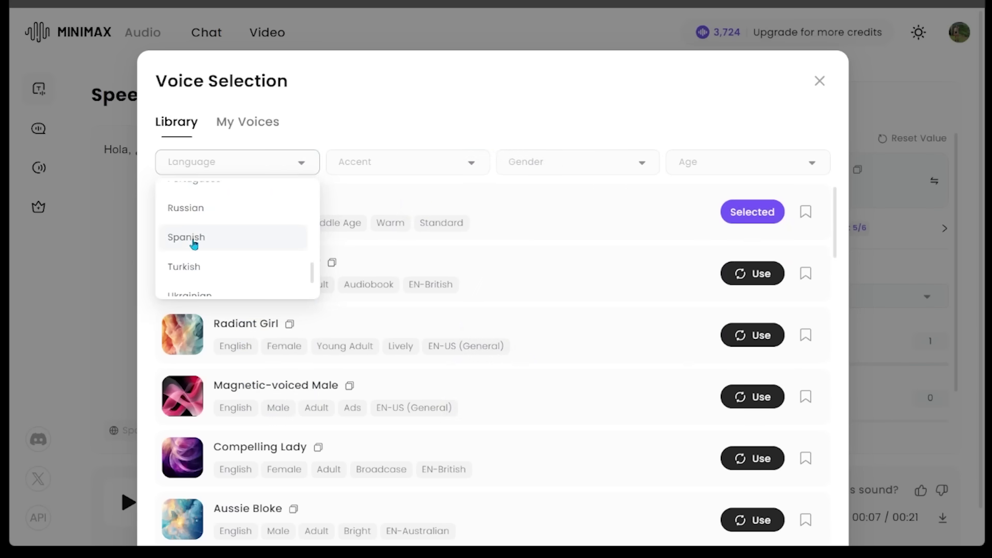
{"action": "left_click", "coordinate": [186, 238]}
{"action": "left_click", "coordinate": [578, 162]}
{"action": "left_click", "coordinate": [538, 207]}
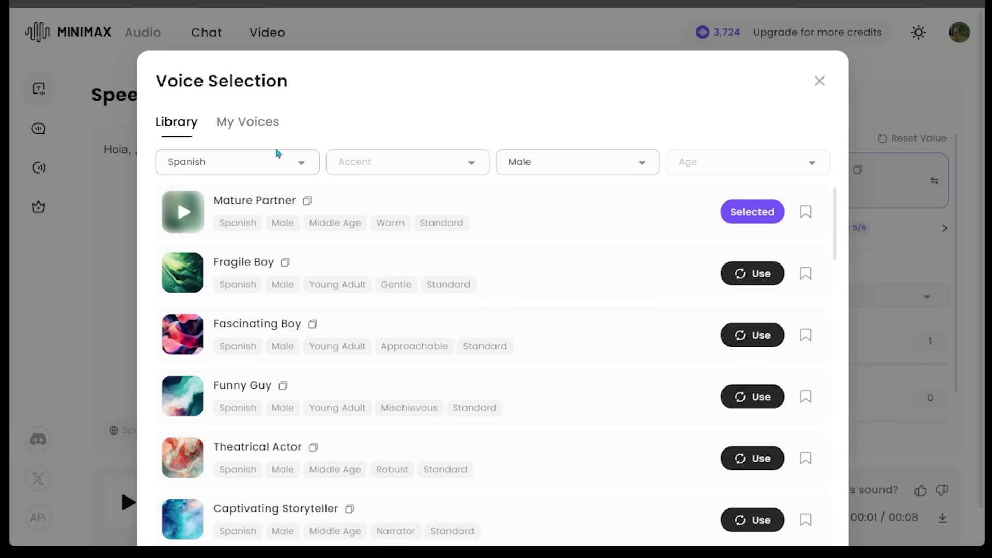
{"action": "left_click", "coordinate": [182, 214]}
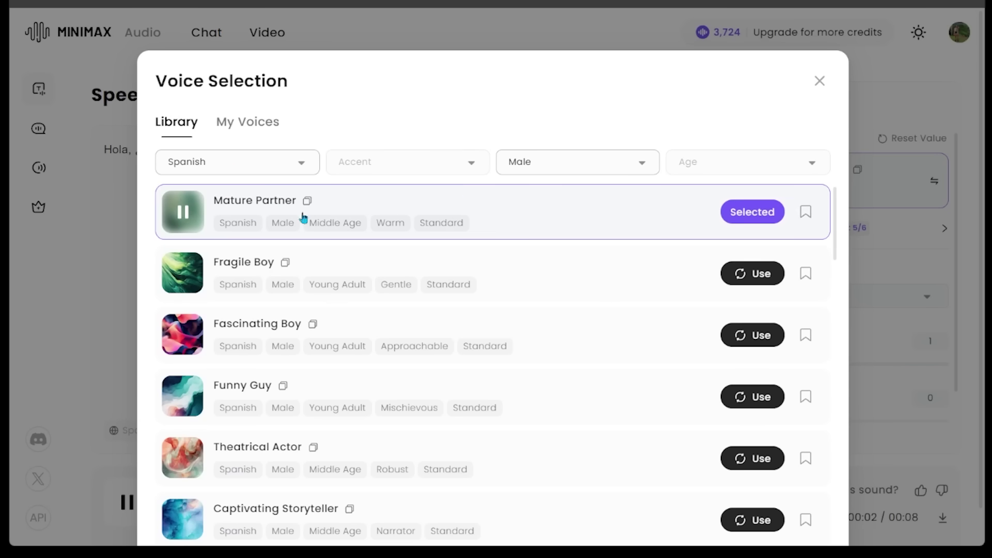
{"action": "key", "text": "Escape"}
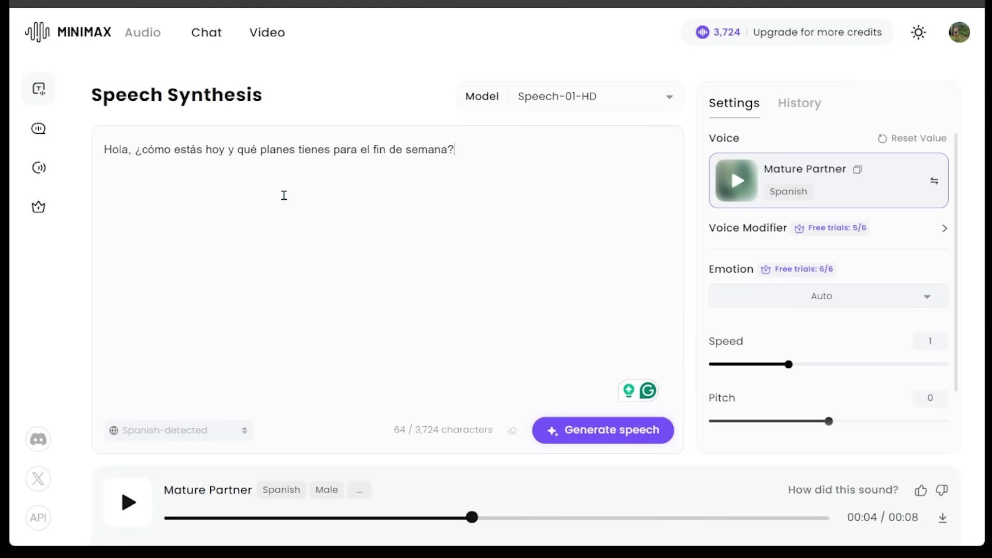
Generate speech of the Spanish weekend-plans question with Mature Partner.
{"action": "left_click_drag", "start_coordinate": [454, 150], "coordinate": [75, 152]}
{"action": "left_click", "coordinate": [508, 151]}
{"action": "left_click_drag", "start_coordinate": [507, 152], "coordinate": [129, 141]}
{"action": "left_click", "coordinate": [384, 210]}
{"action": "left_click", "coordinate": [594, 437]}
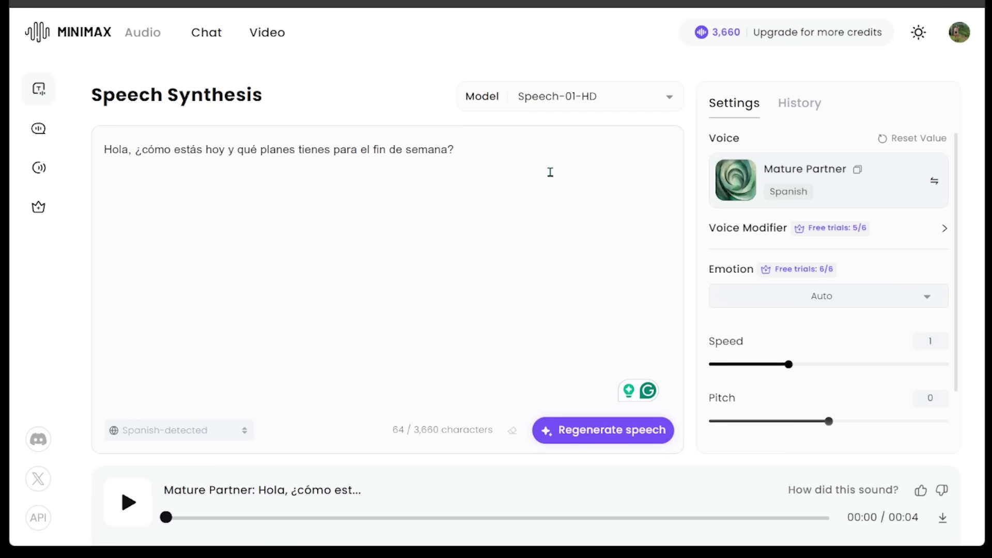
Delete the Spanish sentence and switch the voice to the German Friendly Man after previewing it.
{"action": "left_click_drag", "start_coordinate": [550, 172], "coordinate": [92, 158]}
{"action": "key", "text": "BackSpace"}
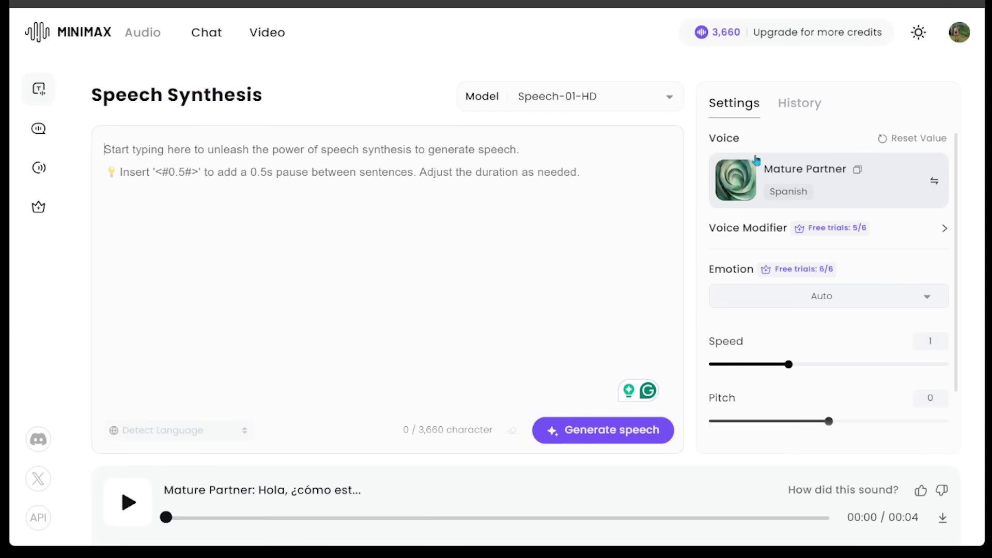
{"action": "left_click", "coordinate": [793, 187]}
{"action": "left_click", "coordinate": [275, 162]}
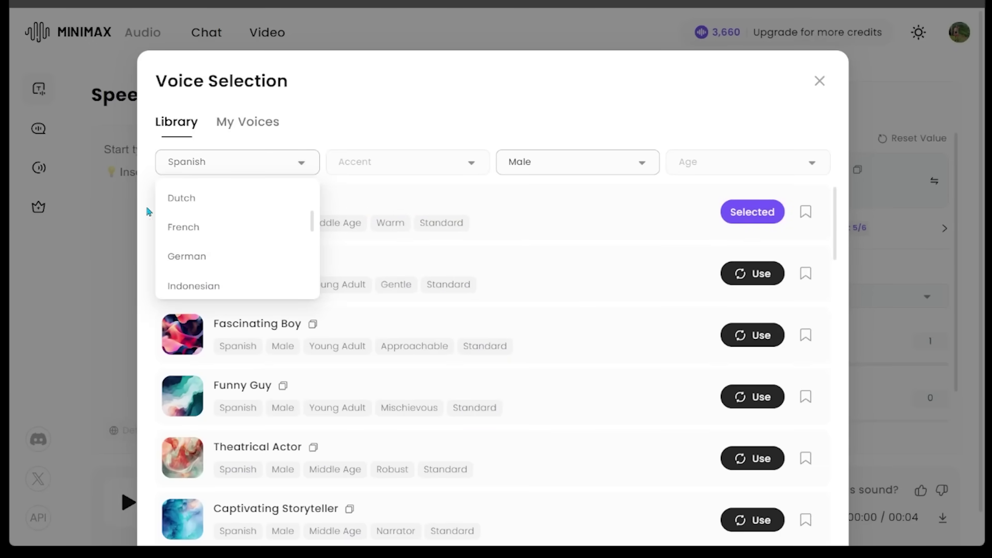
{"action": "left_click", "coordinate": [198, 262]}
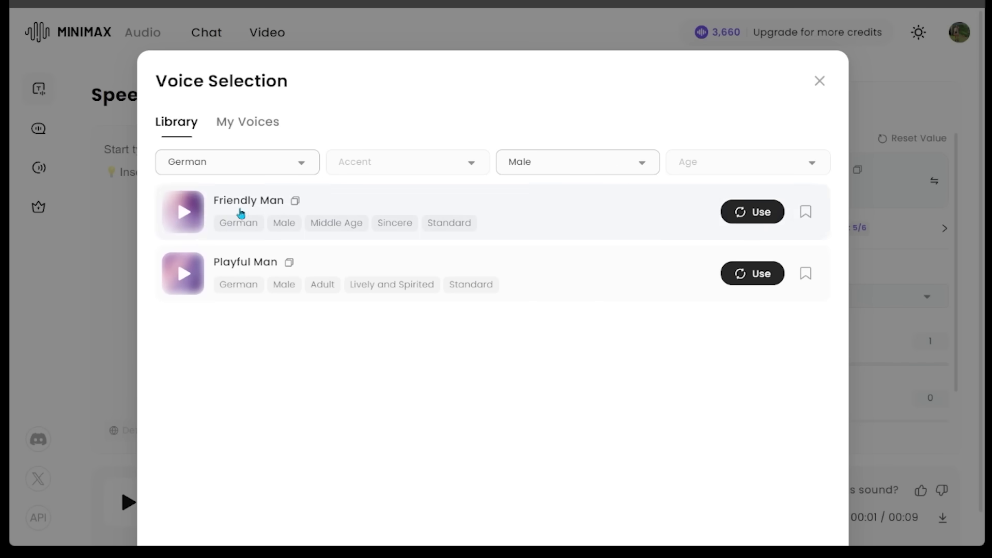
{"action": "left_click", "coordinate": [419, 206]}
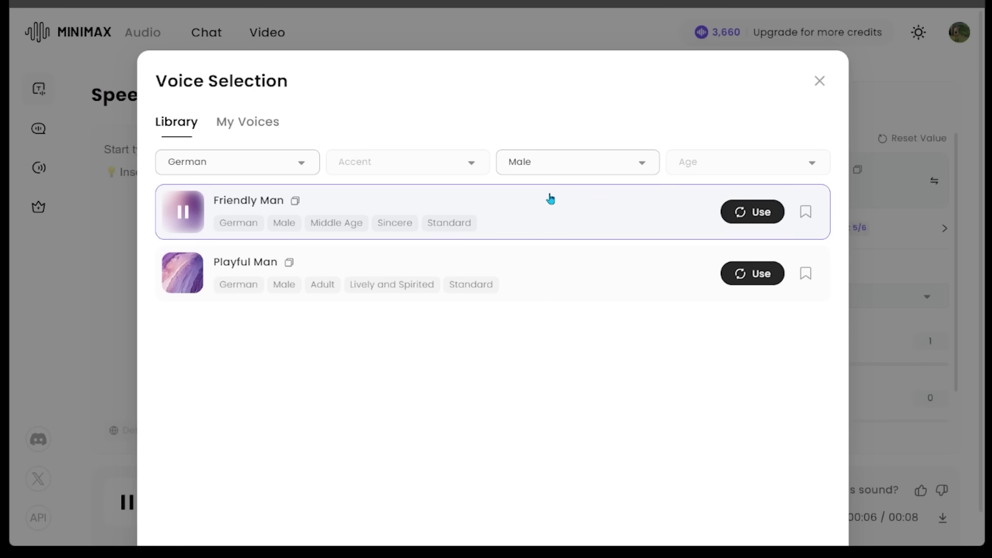
{"action": "left_click", "coordinate": [752, 211]}
Paste the German weekend-plans question and end it with a question mark.
{"action": "left_click", "coordinate": [219, 161]}
{"action": "type", "text": "Hallo, wie geht es dir heute und was hast du am Wochenende vor?"}
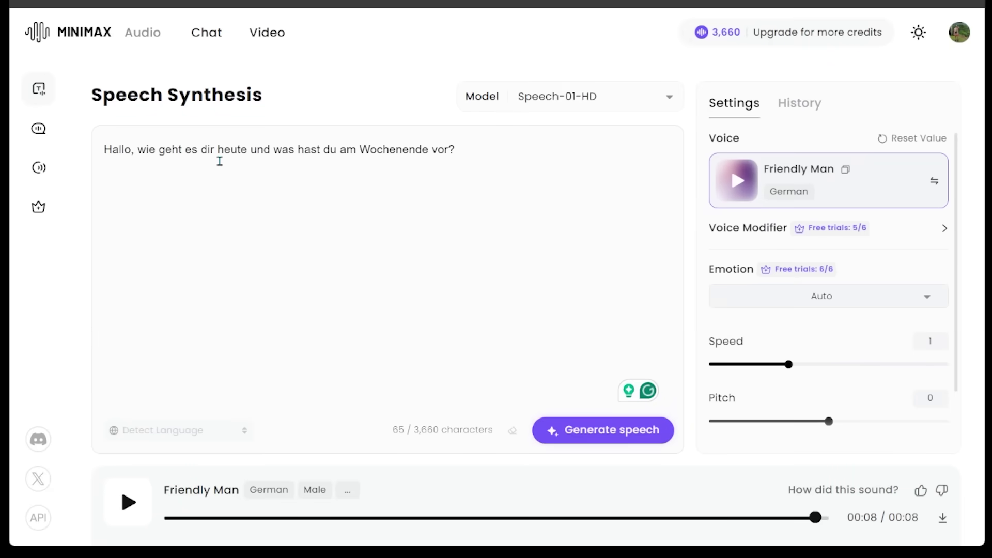
{"action": "key", "text": "BackSpace"}
{"action": "key", "text": "BackSpace"}
{"action": "type", "text": "?"}
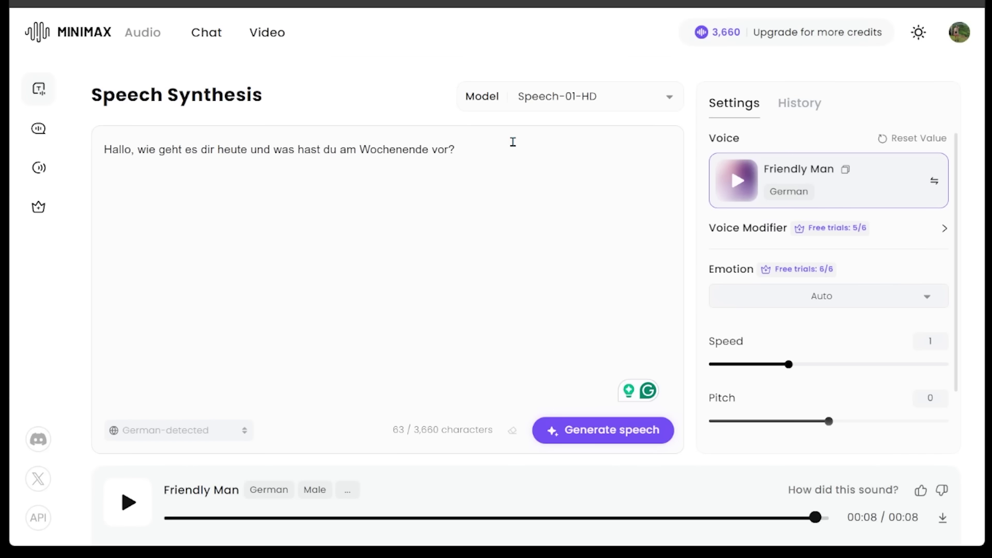
Generate a Friendly Man clip of the German weekend-plans question.
{"action": "left_click", "coordinate": [610, 431]}
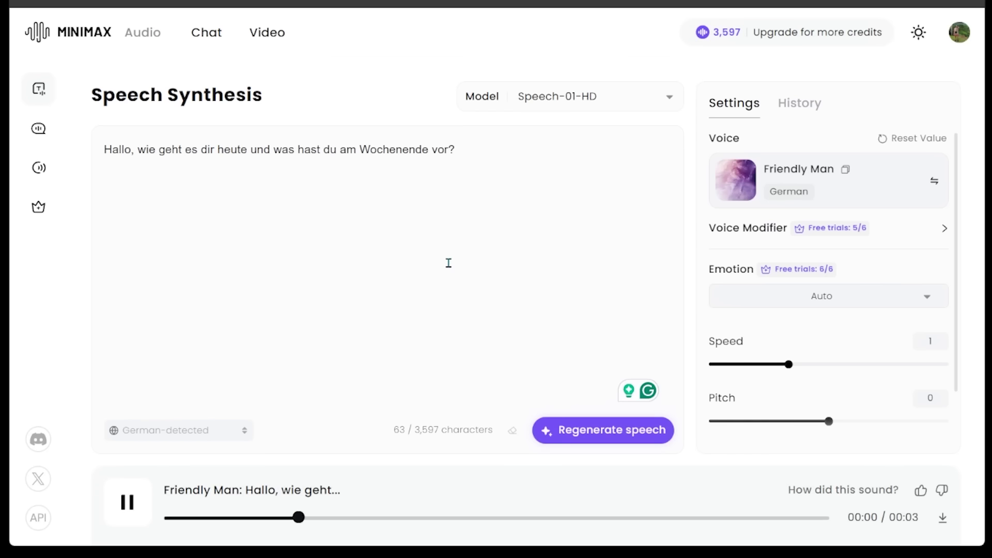